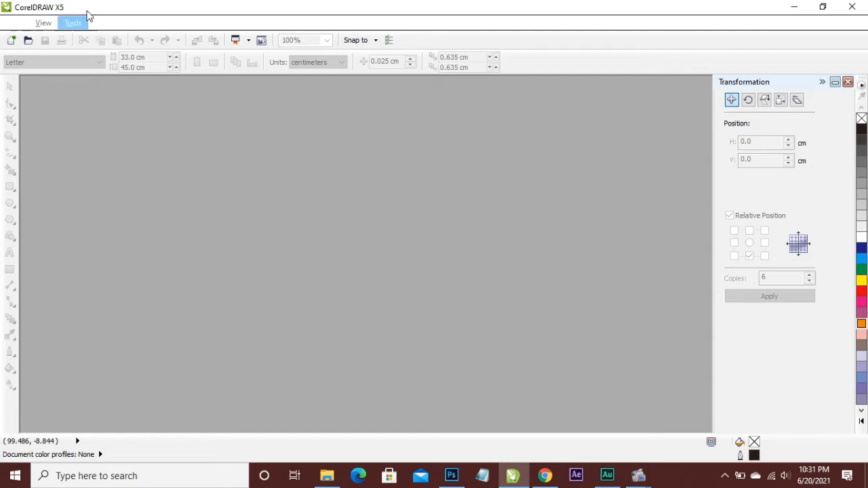
Step: Create a new document named D Kartu, 8.5 cm wide and 5.5 cm high, in CMYK color mode at 300 dpi
left_click(12, 42)
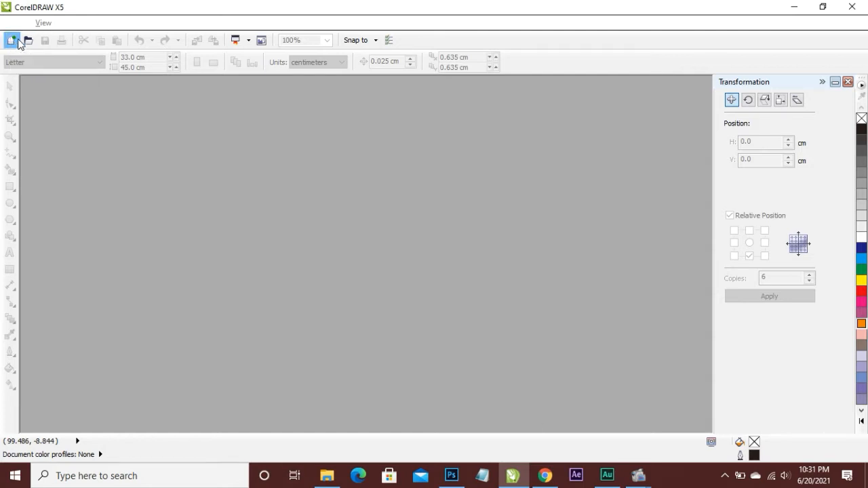
type("D Kartu")
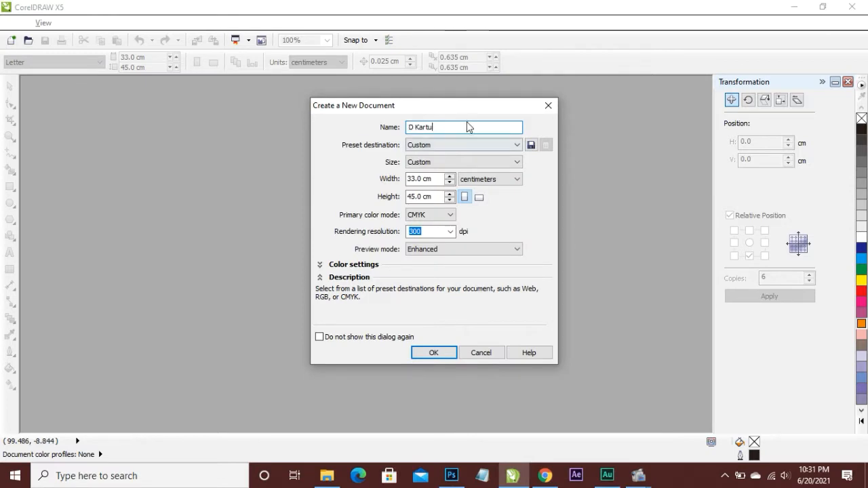
left_click(438, 179)
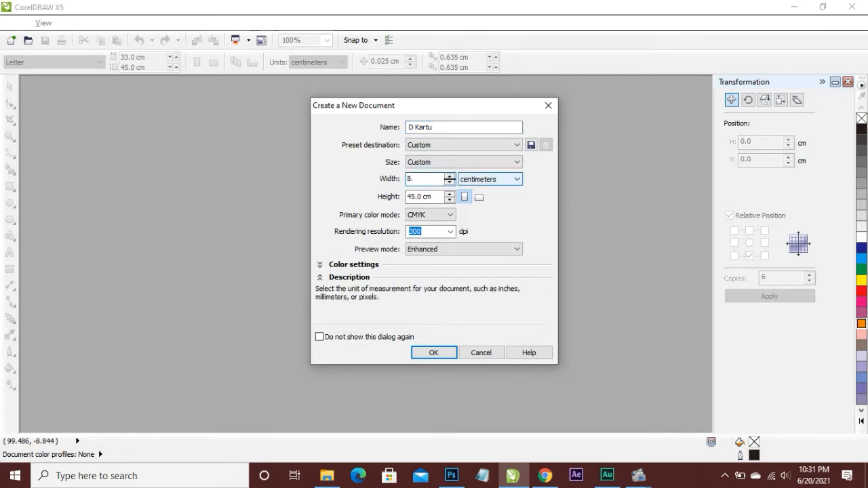
key("Tab")
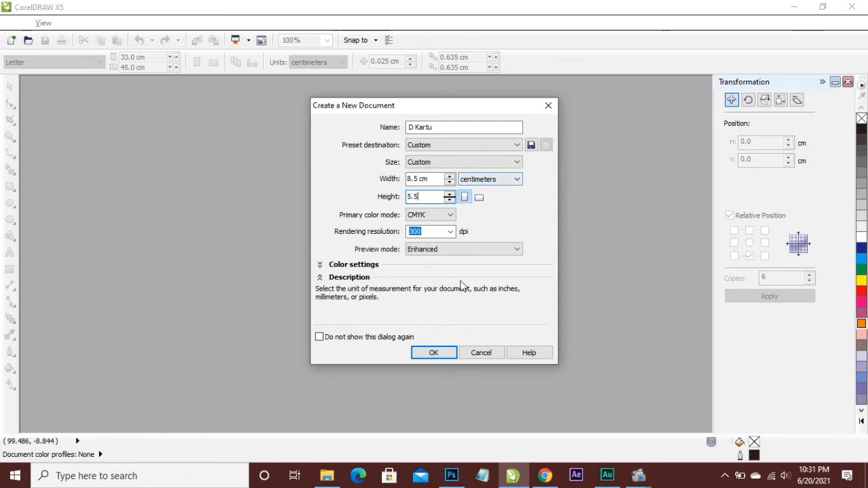
left_click(429, 215)
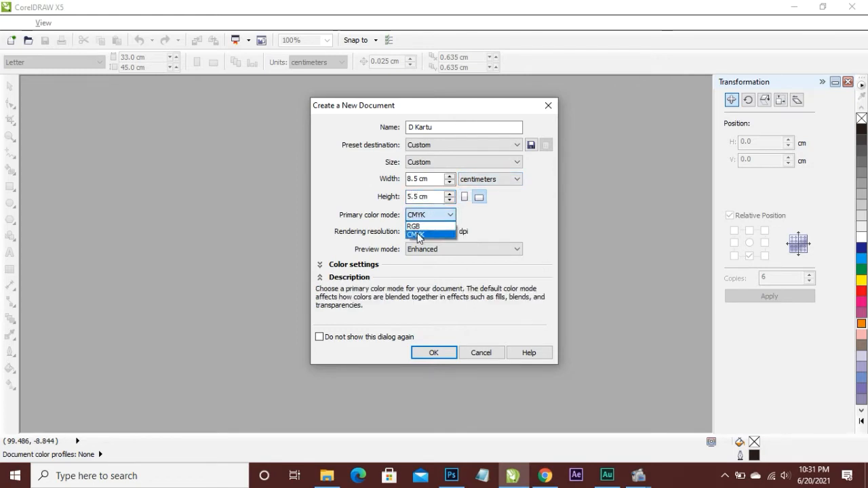
left_click(425, 235)
key("Tab")
left_click(429, 232)
type("3")
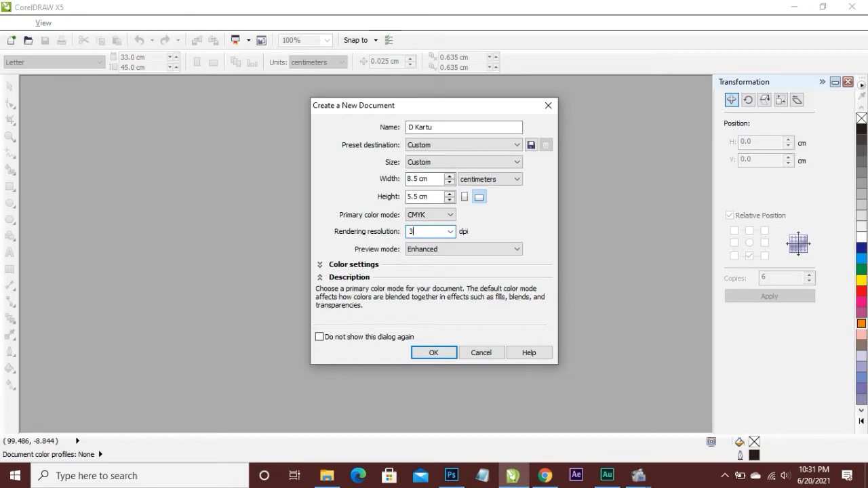
type("00")
left_click(429, 353)
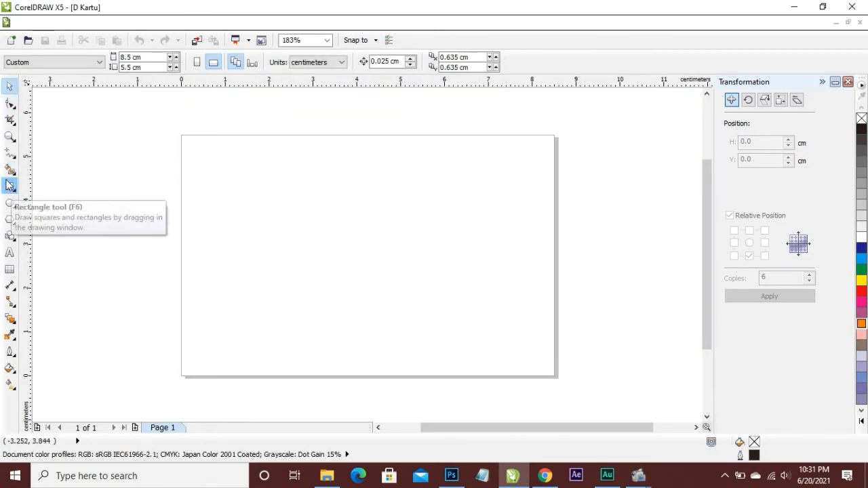
Step: Add a page-sized rectangle of 8.5 × 5.5 cm as the card background and lock it
double_click(10, 188)
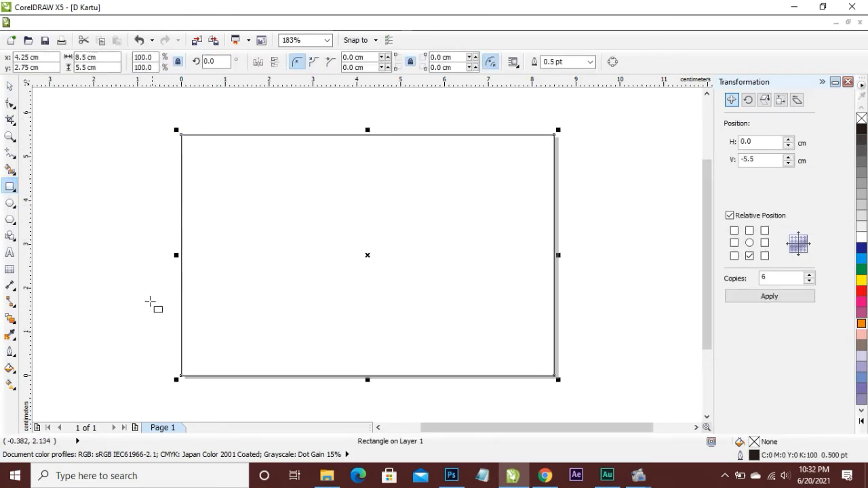
left_click(9, 86)
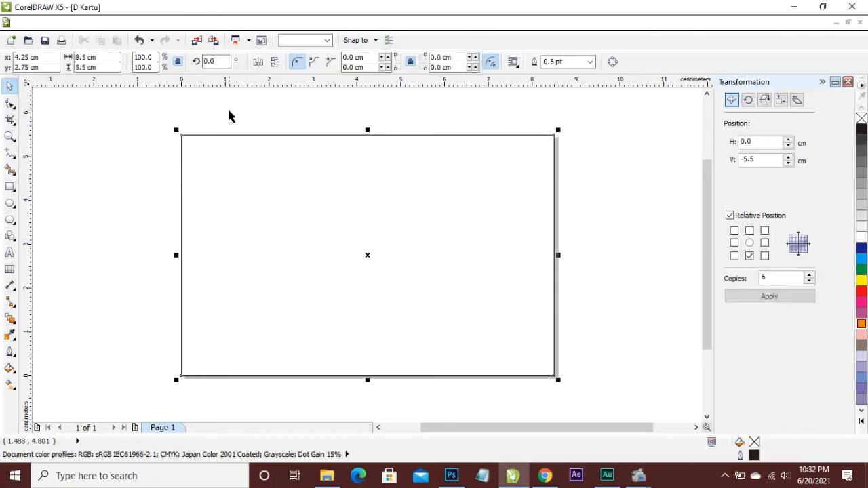
right_click(280, 179)
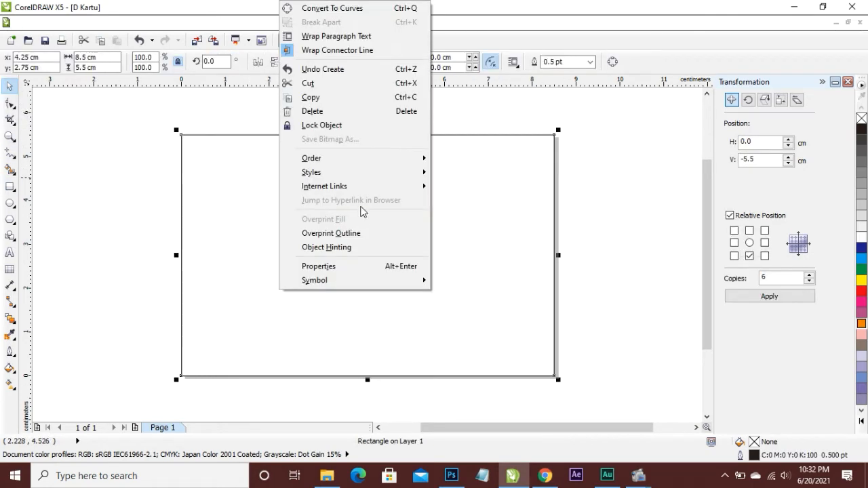
left_click(360, 124)
key("Escape")
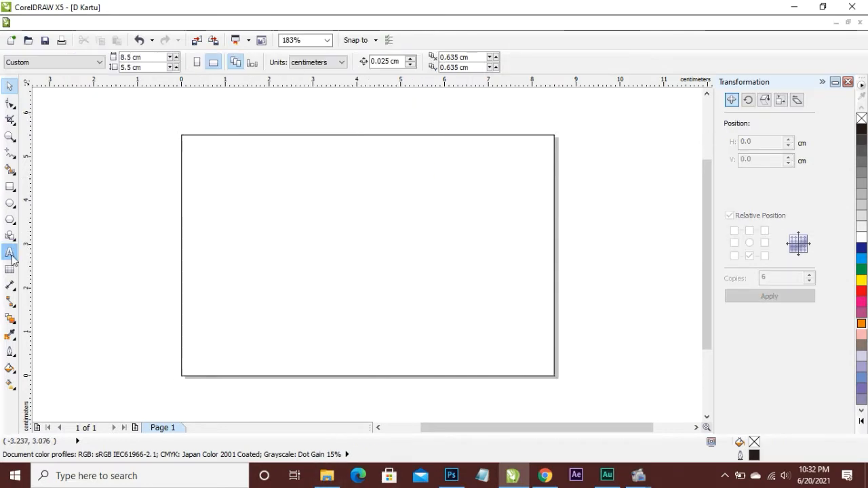
Step: Draw an upright rectangle about 4.5 × 7.9 cm over the left half of the card, extending beyond its upper and lower edges
left_click(10, 187)
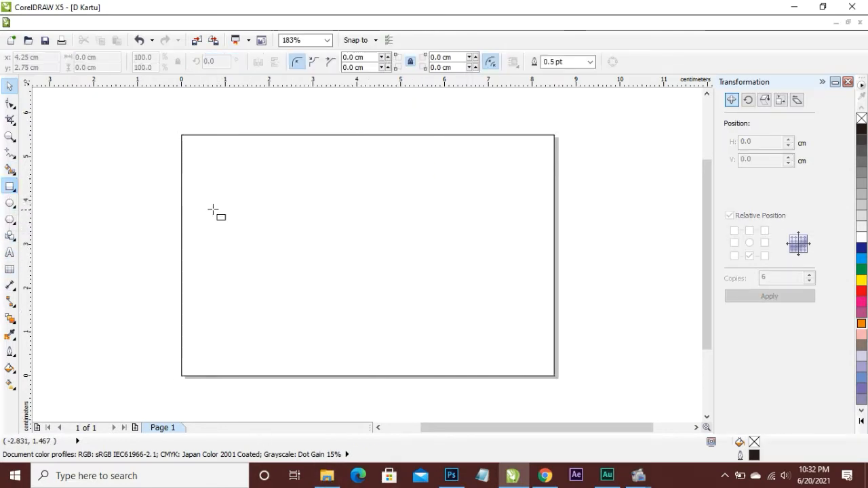
left_click_drag(149, 109, 348, 393)
scroll(372, 248, "down", 3)
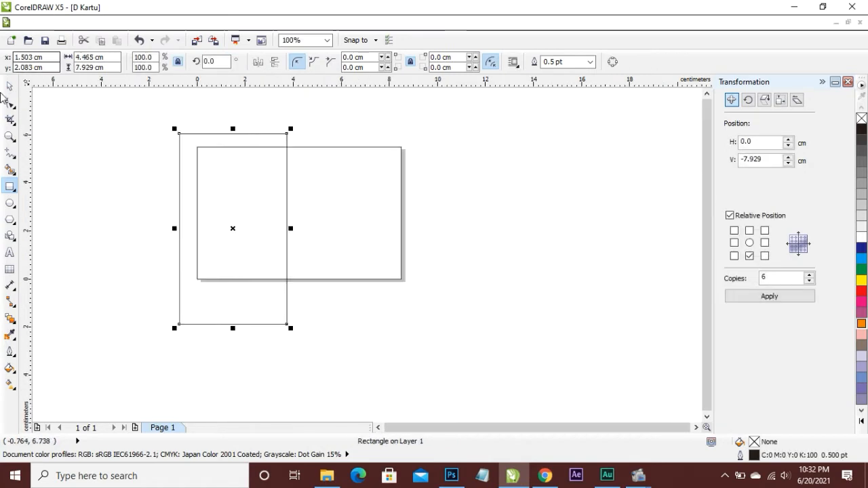
Step: Rotate the upright rectangle clockwise to a 342° angle, tilted over the card's left side
key("space")
left_click(240, 124)
left_click(244, 134)
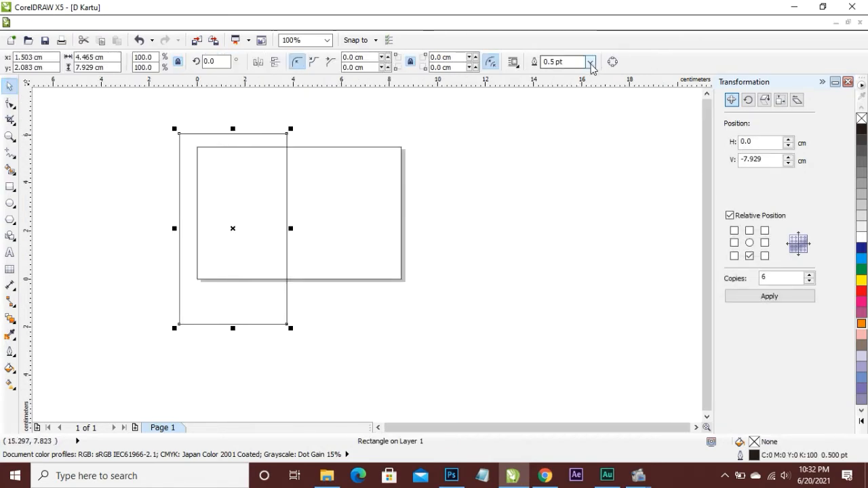
left_click(260, 163)
left_click_drag(291, 129, 261, 160)
left_click(349, 120)
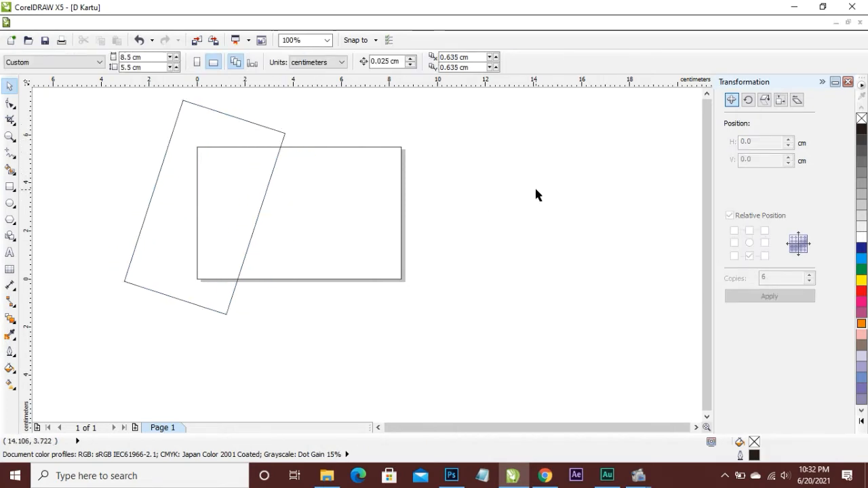
Step: Duplicate the tilted rectangle toward the card's center and set the copy's rotation angle to 90°
left_click(191, 117)
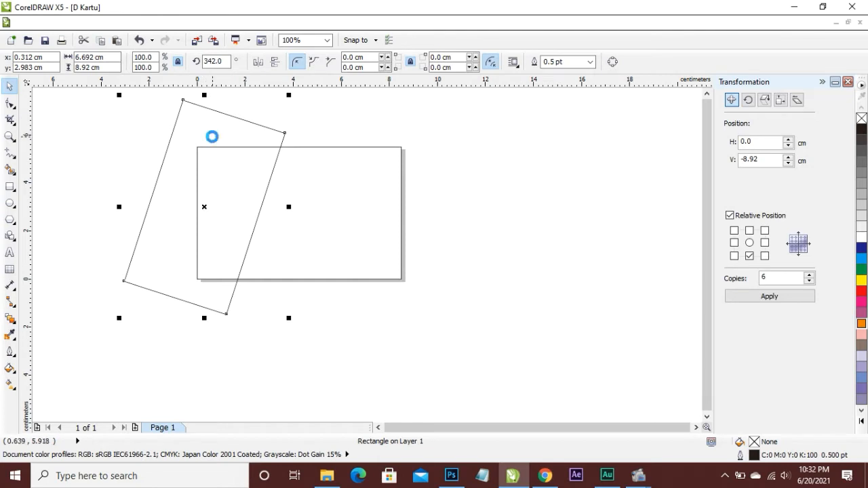
left_click_drag(284, 135, 384, 159)
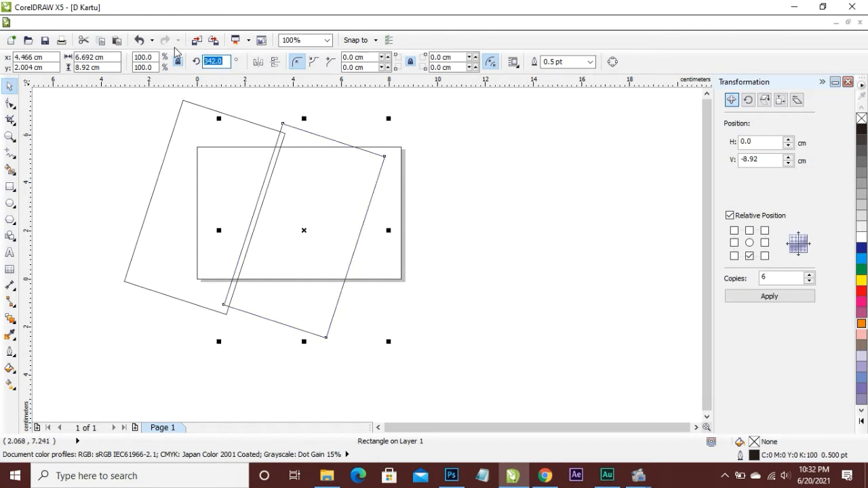
type("0")
key("Return")
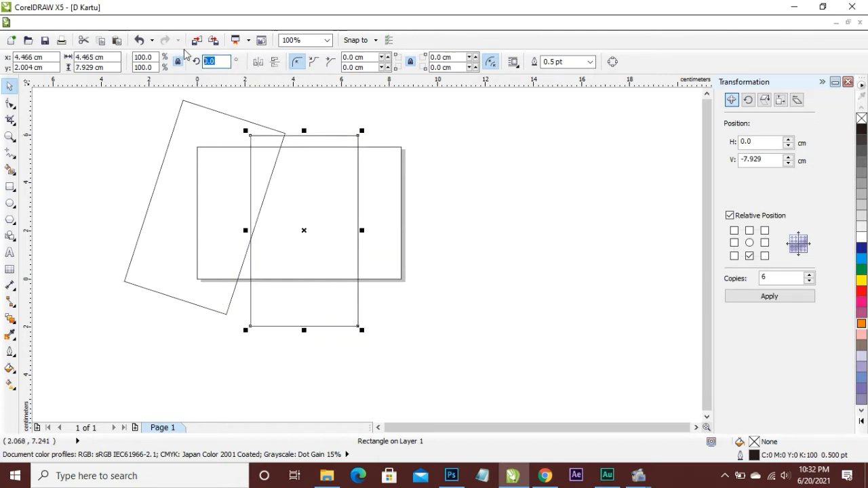
key("Return")
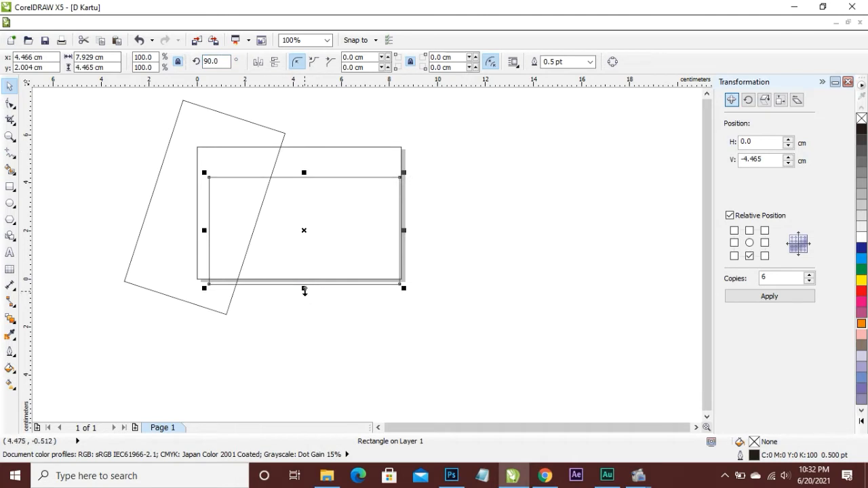
Step: Reduce the horizontal copy's height to about 1.9 cm and shift the band slightly right and up on the card
left_click_drag(304, 290, 301, 223)
mouse_move(339, 196)
left_mouse_down()
mouse_move(349, 183)
mouse_move(346, 190)
left_mouse_up()
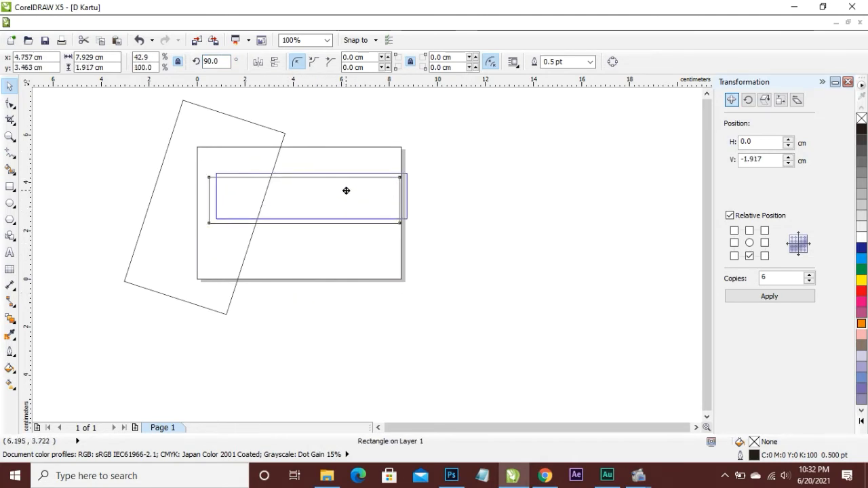
Step: Shift the tilted rectangle slightly to the right and mirror it so that it leans the opposite way at 18°
left_click_drag(246, 122, 265, 124)
left_click(275, 62)
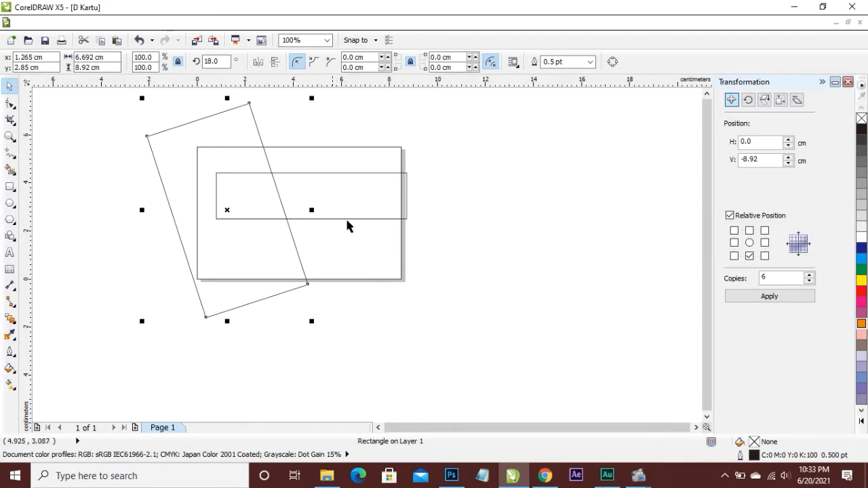
left_click(273, 283)
left_click(310, 184)
key("Tab")
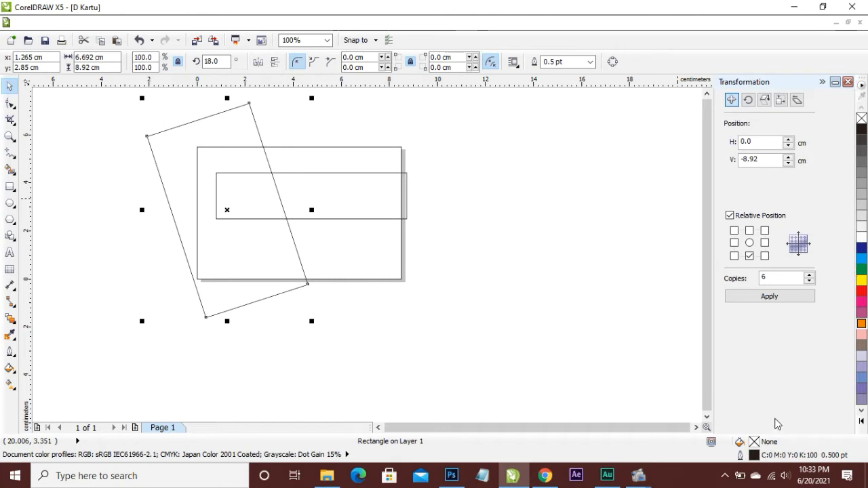
Step: Fill the tilted rectangle with the uniform dark blue color C98 M76 Y26 K0
left_click(861, 215)
left_click(861, 209)
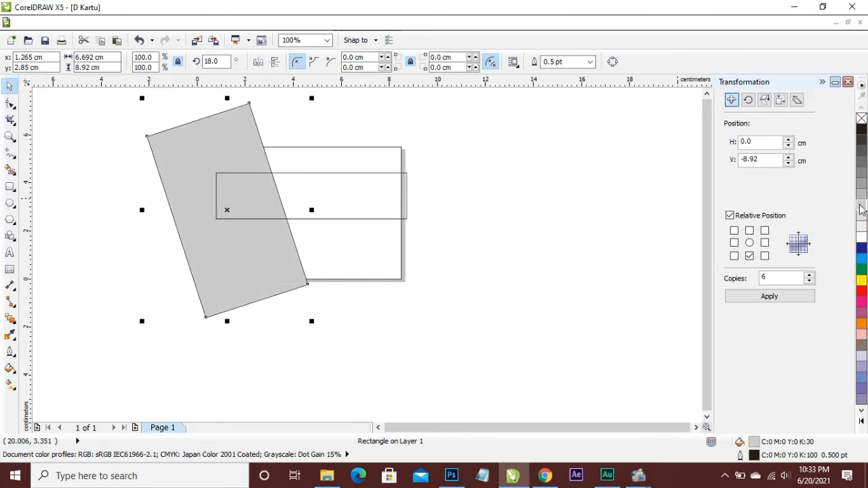
double_click(753, 442)
left_click(584, 119)
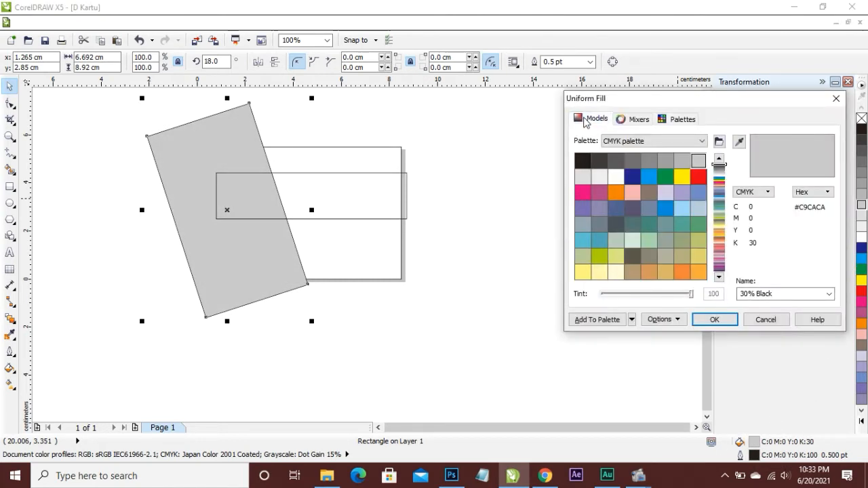
left_click_drag(720, 230, 720, 215)
left_click(681, 223)
left_click(711, 321)
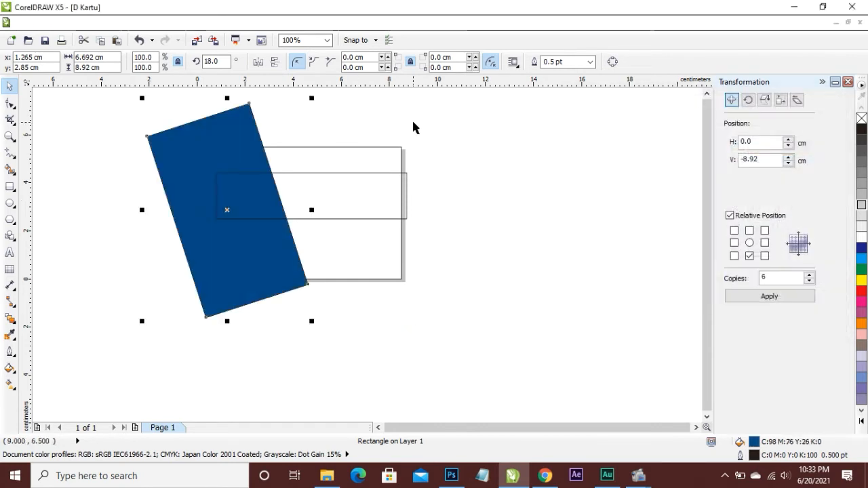
Step: Set the outline width of both the blue rectangle and the horizontal band to None
left_click(590, 62)
left_click(577, 78)
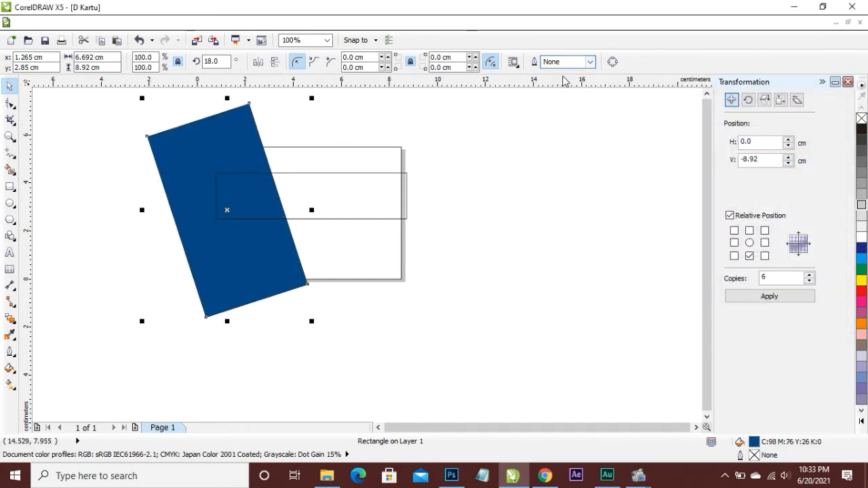
key("Tab")
left_click(590, 62)
left_click(577, 77)
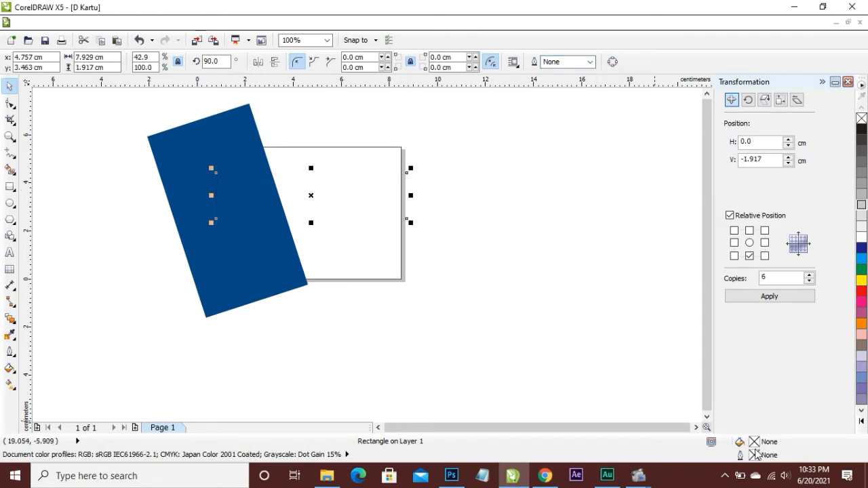
Step: Fill the horizontal band with the uniform red color C37 M100 Y100 K5
key("shift+F11")
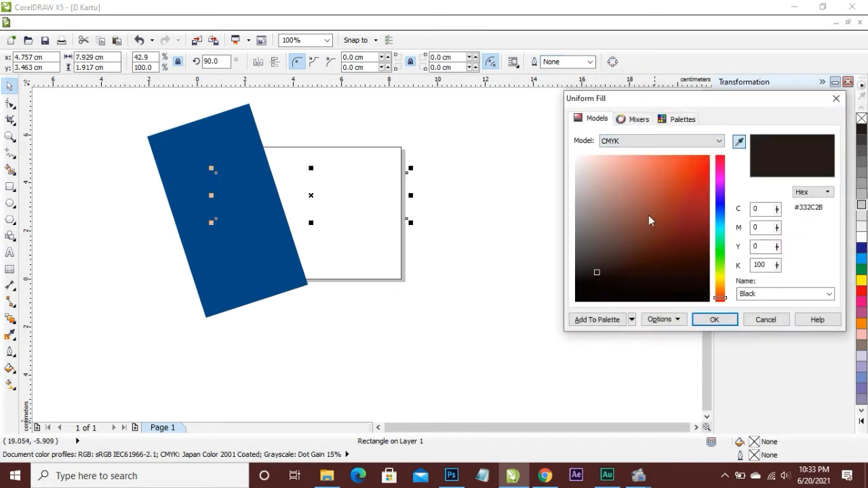
left_click(739, 141)
left_click(254, 125)
left_click(720, 157)
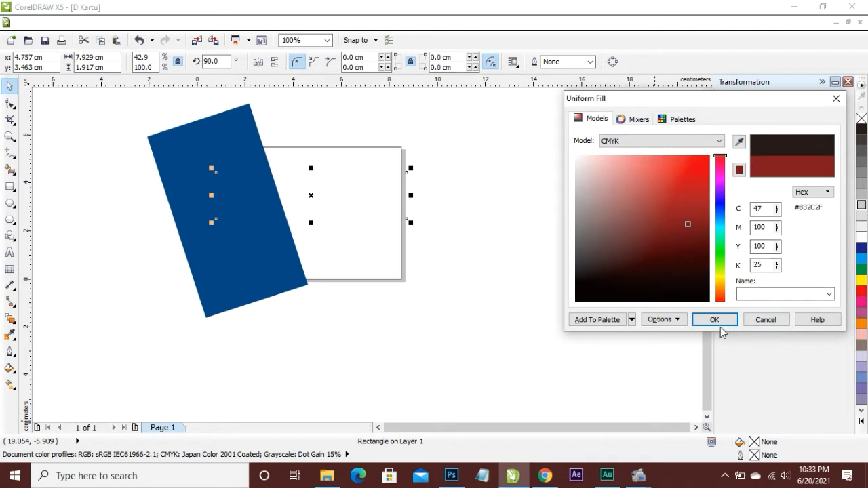
left_click(688, 202)
left_click(706, 318)
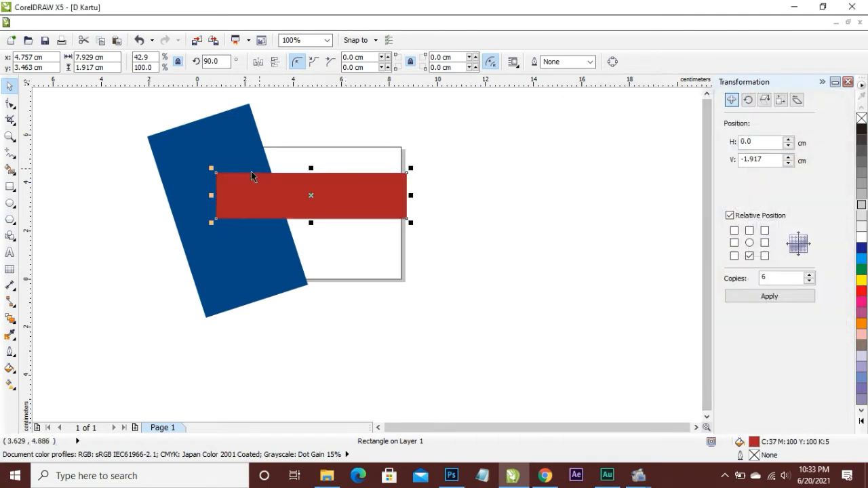
Step: Bring the tilted blue rectangle in front of the red band
left_click(228, 135)
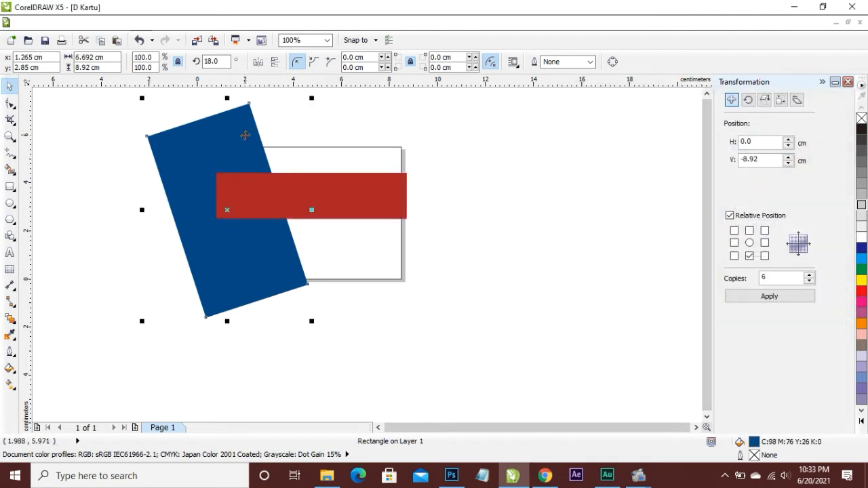
left_click(475, 242)
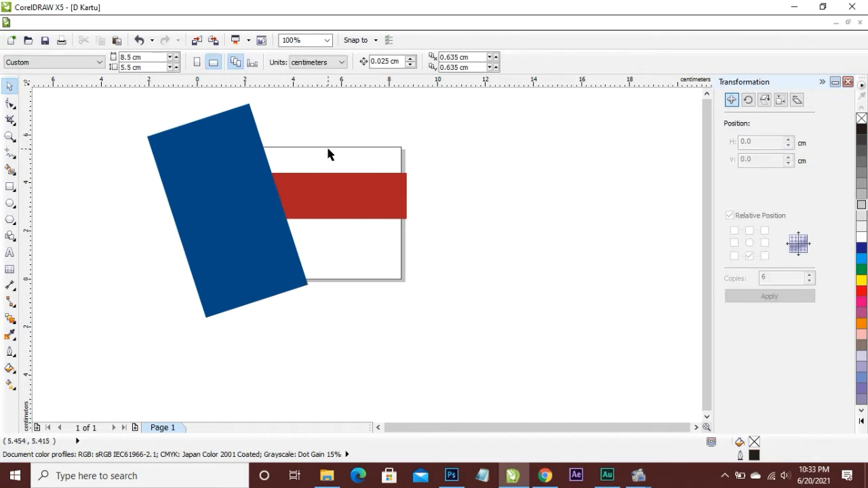
Step: Unlock the card background rectangle and fill it with 10% black
right_click(327, 151)
left_click(370, 157)
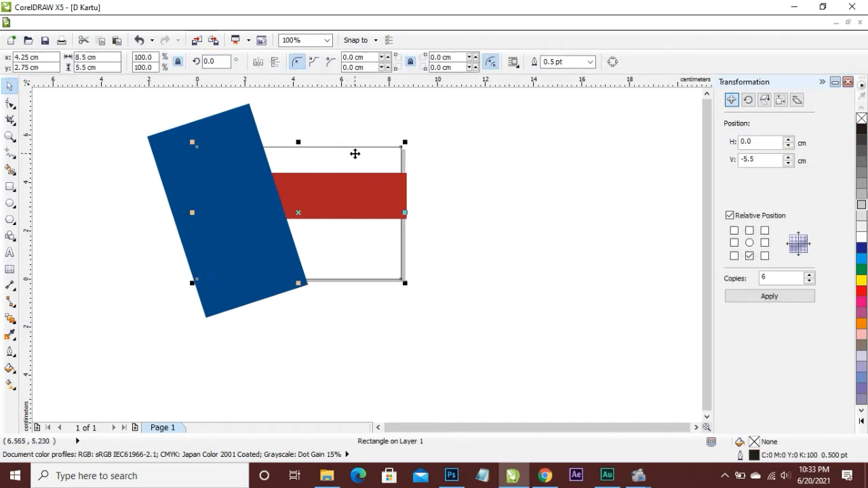
left_click(861, 215)
left_click(861, 229)
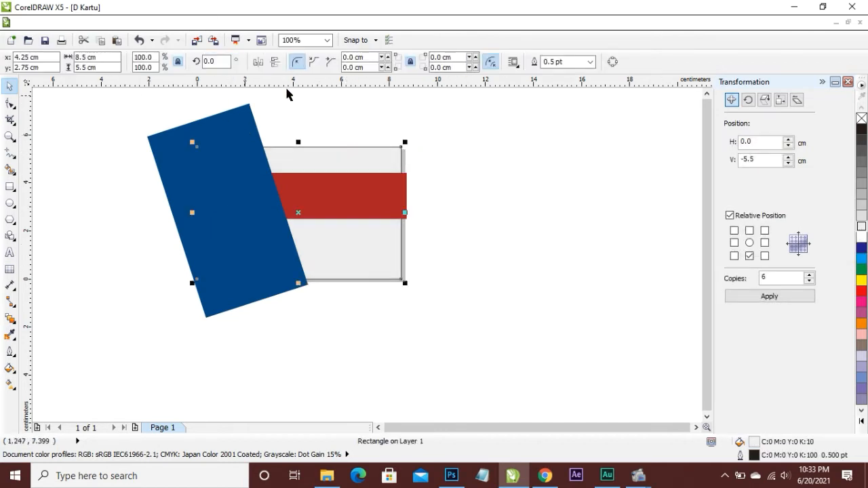
key("Escape")
Step: PowerClip the tilted blue rectangle and the red band inside the light grey card background
left_click(338, 182)
left_click(181, 149, "shift")
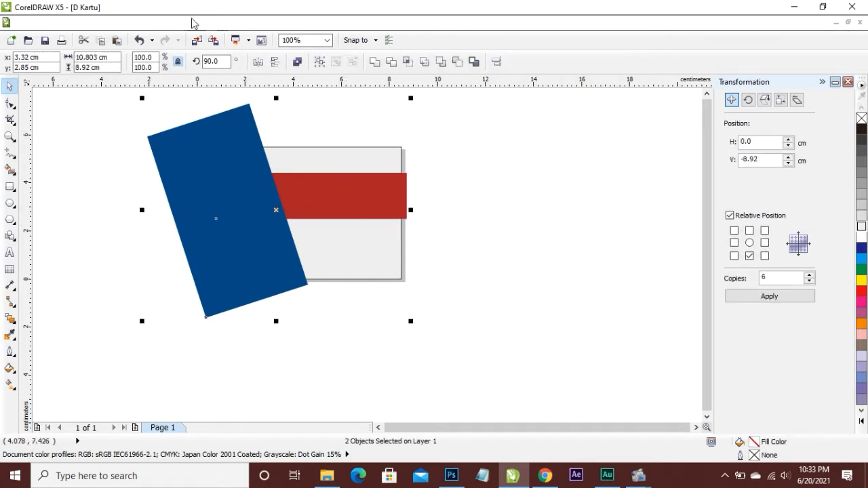
left_click(228, 186)
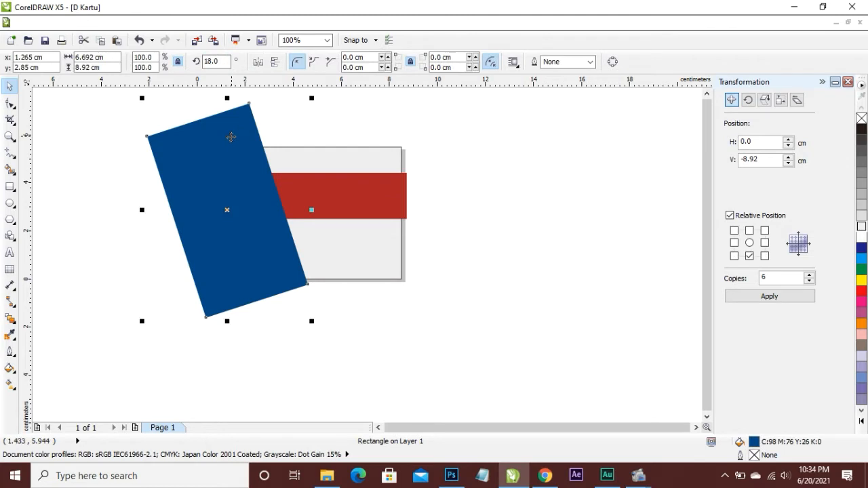
left_click(359, 207, "shift")
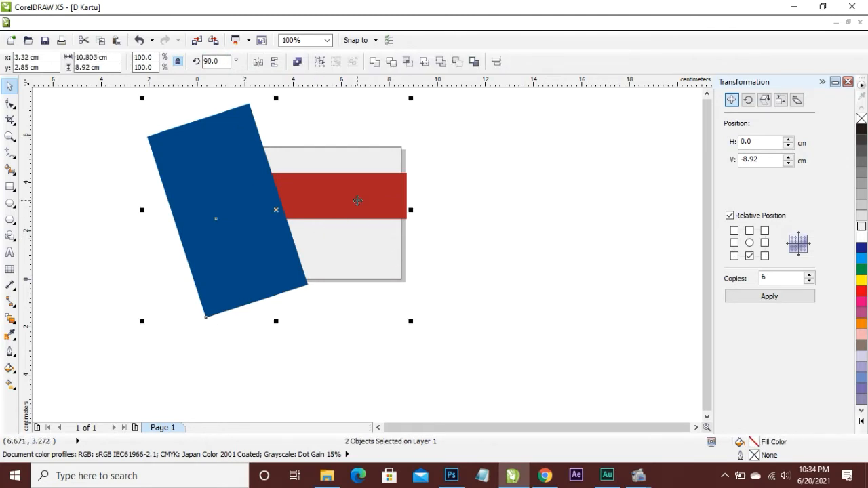
left_click(185, 23)
mouse_move(245, 211)
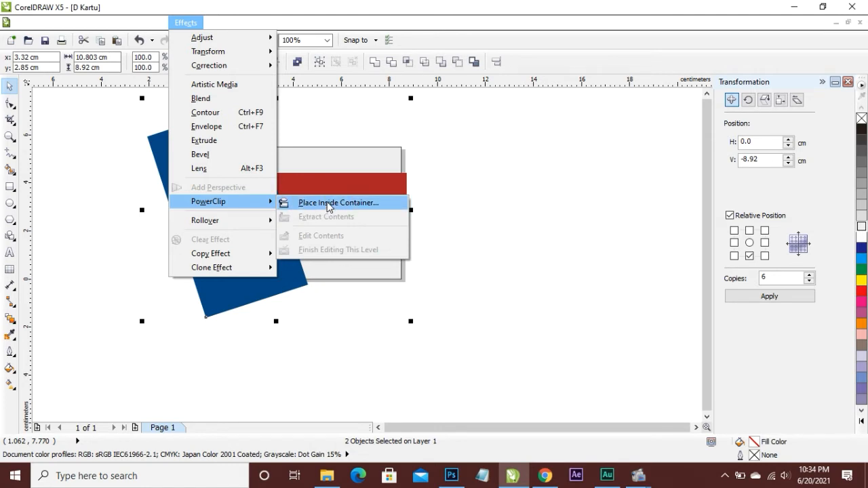
left_click(327, 207)
left_click(394, 263)
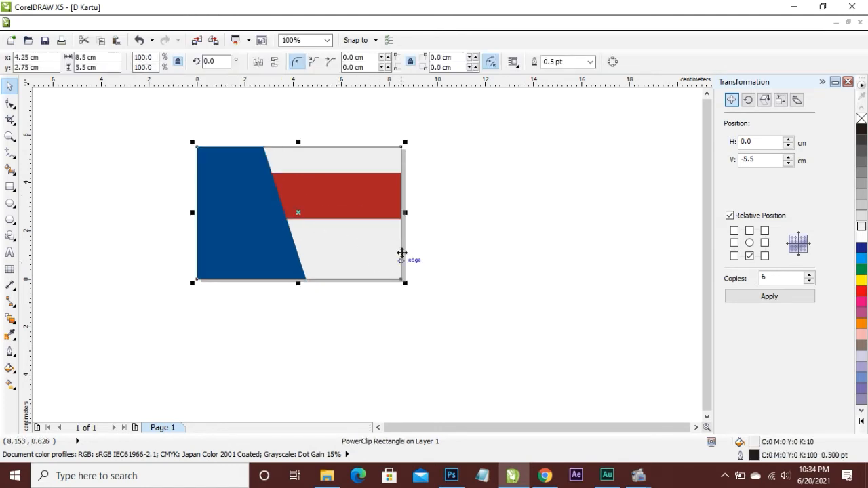
left_click(395, 309)
left_click(374, 190)
left_click(517, 215)
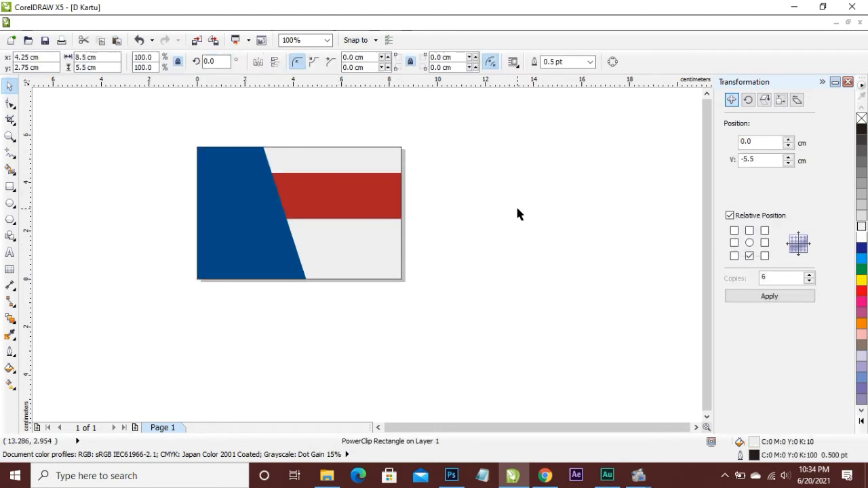
Step: Edit the PowerClip contents, move the red band slightly down, and finish editing
right_click(391, 217)
left_click(444, 23)
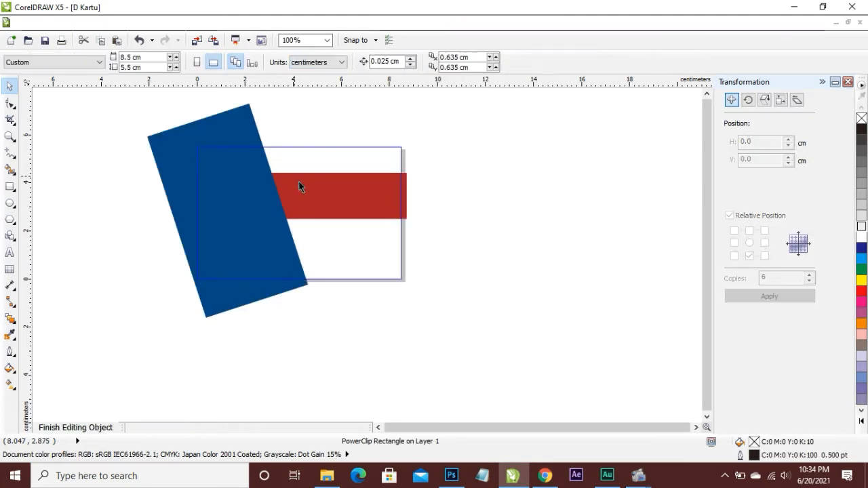
left_click(299, 183)
right_click(352, 211)
left_click(311, 194)
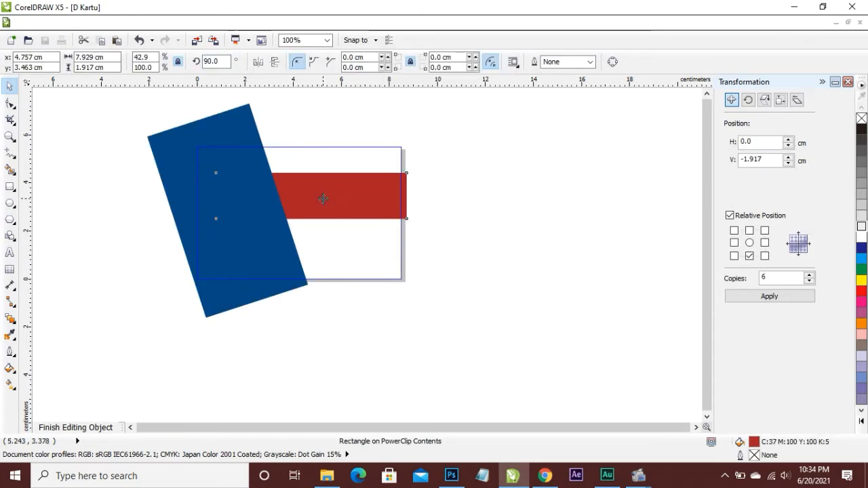
right_click(324, 200)
left_click(377, 8)
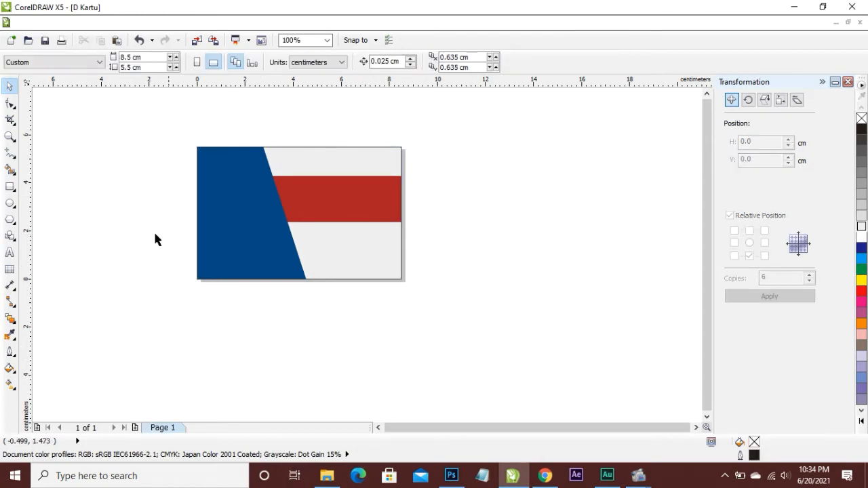
Step: Draw a circle about 2.54 cm in diameter and place it on the upper part of the blue area
left_click(10, 202)
mouse_move(427, 212)
left_mouse_down()
mouse_move(551, 337)
mouse_move(514, 299)
mouse_move(459, 275)
mouse_move(253, 260)
mouse_move(276, 251)
mouse_move(267, 257)
left_mouse_up()
left_click(9, 87)
left_click_drag(234, 203, 243, 184)
left_click(255, 207)
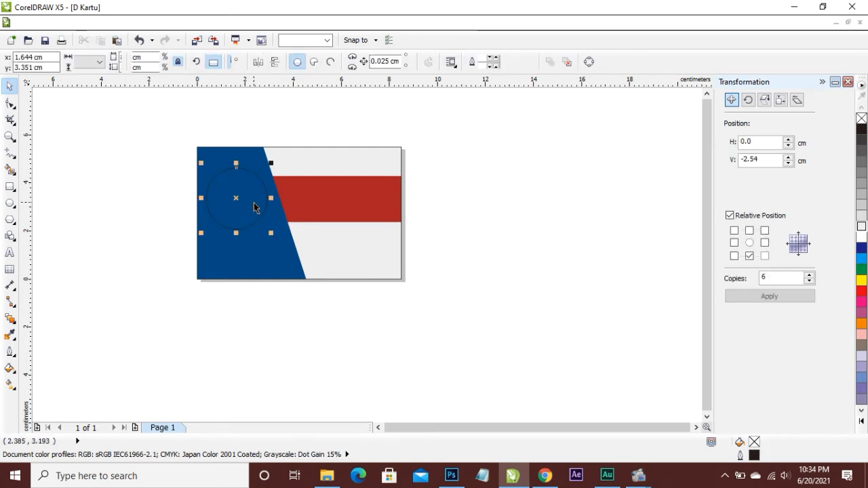
Step: Set the circle's outline width to 3.0 pt
left_click(527, 62)
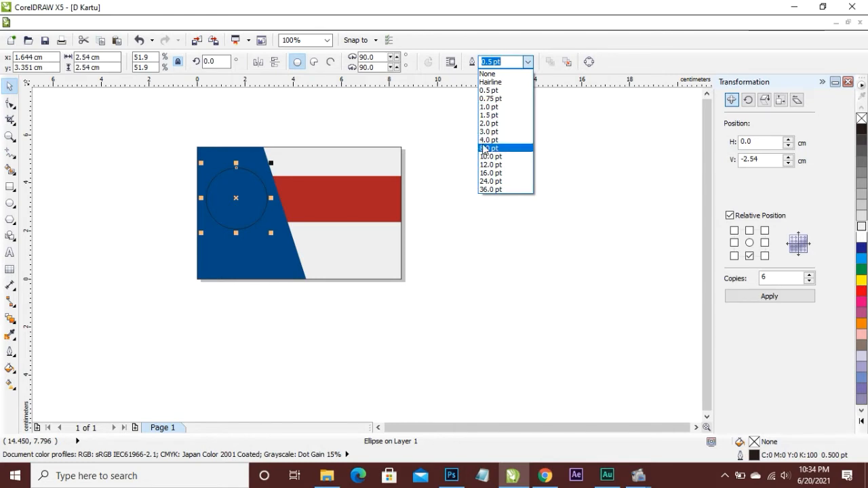
left_click(483, 148)
left_click(528, 61)
left_click(493, 131)
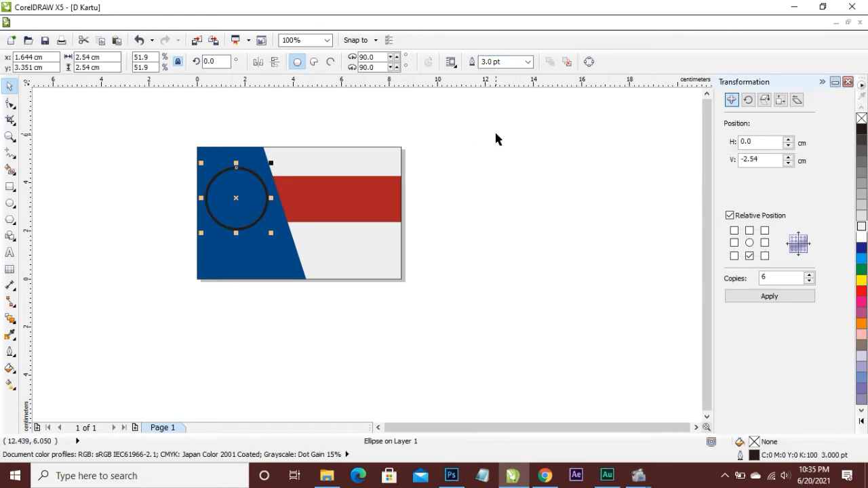
left_click(164, 148)
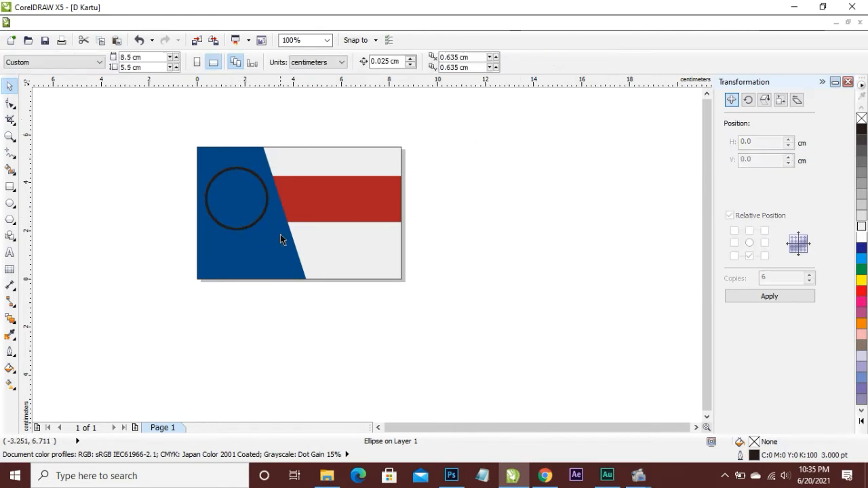
Step: Convert the circle's outline to an object and fill the resulting ring with white
left_click(268, 195)
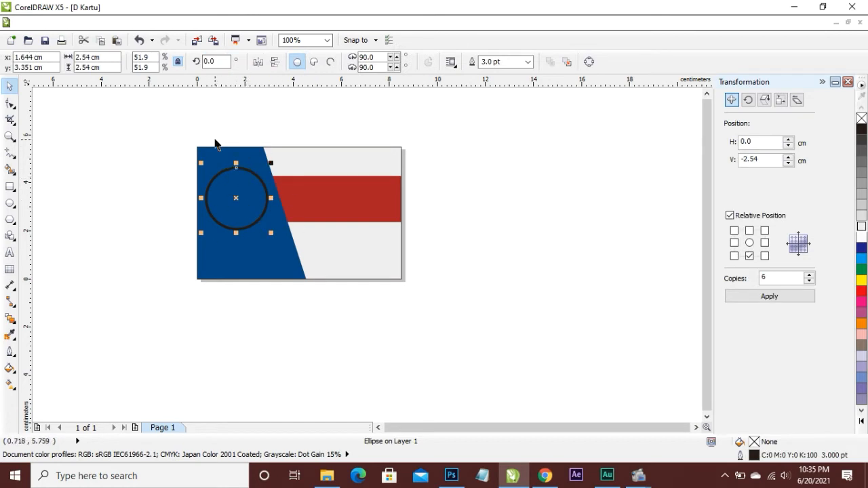
left_click(152, 25)
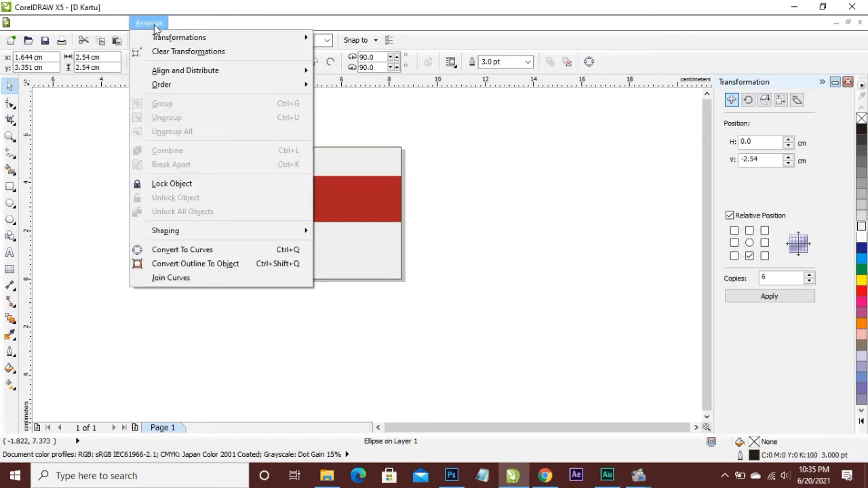
left_click(195, 264)
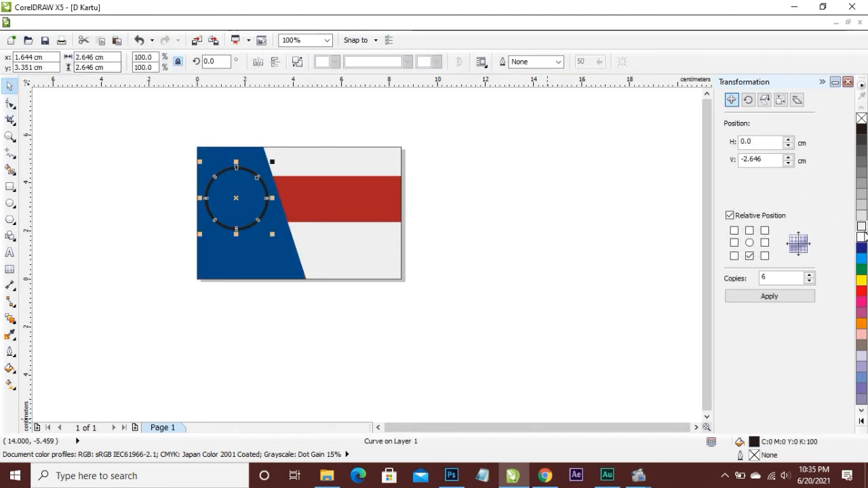
left_click(863, 236)
left_click(331, 366)
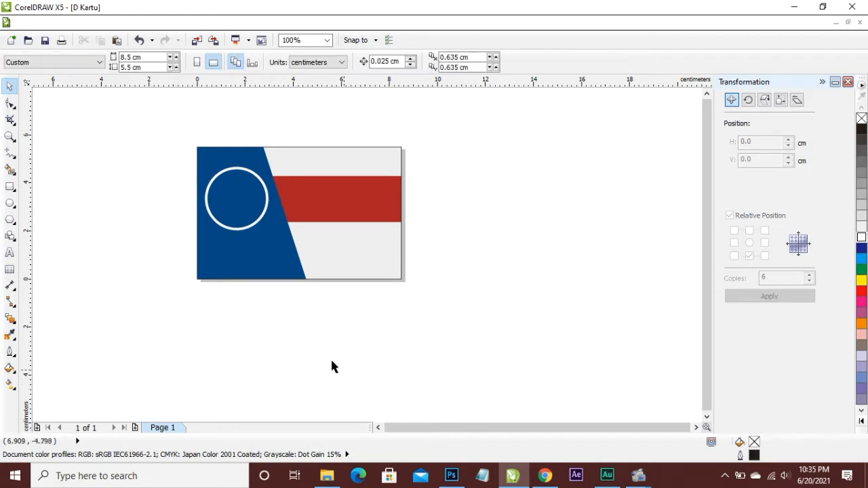
Step: Import the user icon image from the BAHAN folder onto the card and set its width to 3 cm
left_click(326, 476)
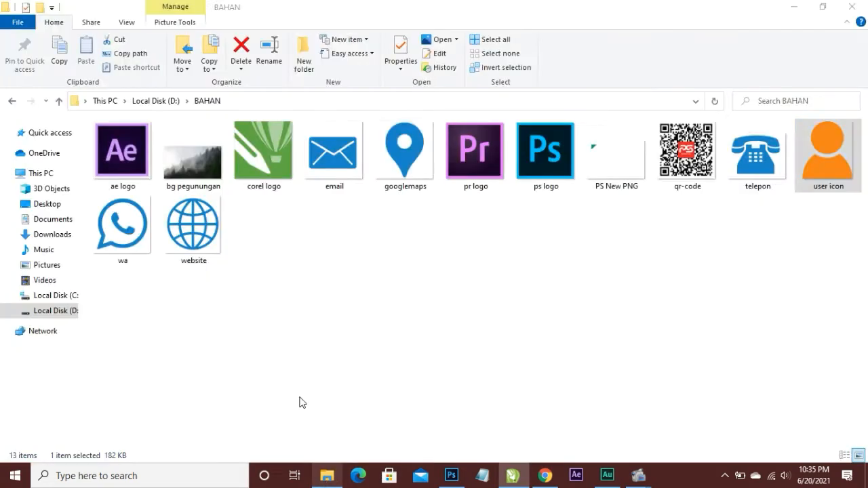
left_click_drag(815, 178, 243, 209)
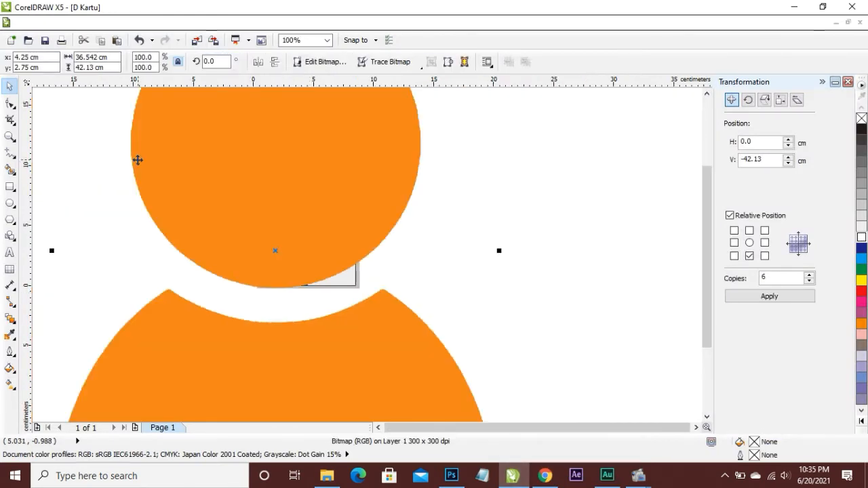
left_click(117, 58)
type("3")
key("Return")
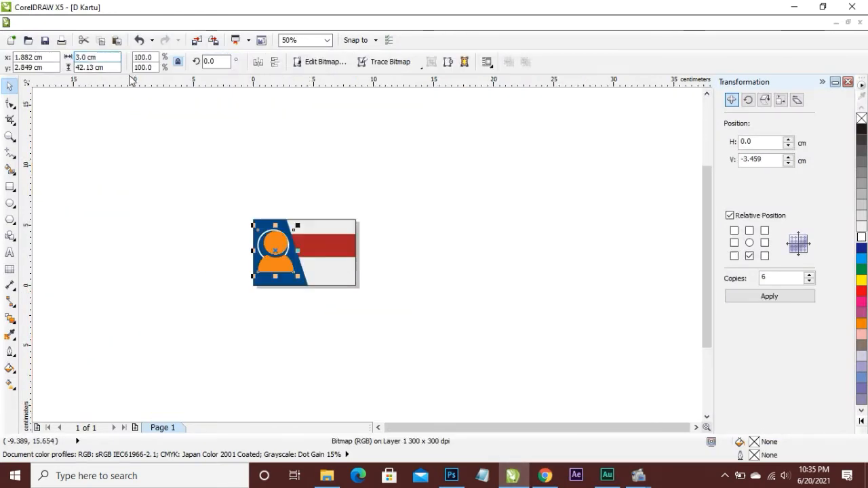
Step: Scale the user icon down to about 2 cm wide, move it into the white ring, and align their centers vertically in one column
scroll(268, 254, "up", 2)
left_click_drag(295, 179, 230, 268)
left_click_drag(271, 318, 225, 263)
left_click_drag(201, 228, 345, 225)
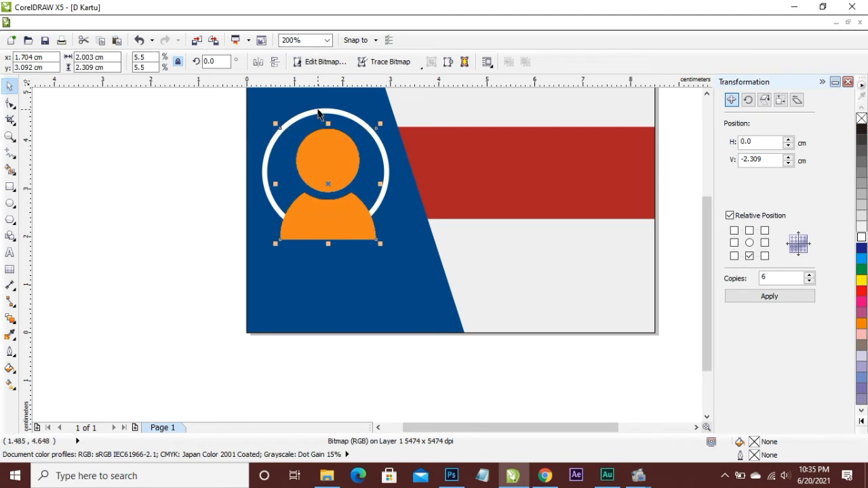
left_click(322, 114, "shift")
key("c")
left_click(146, 188)
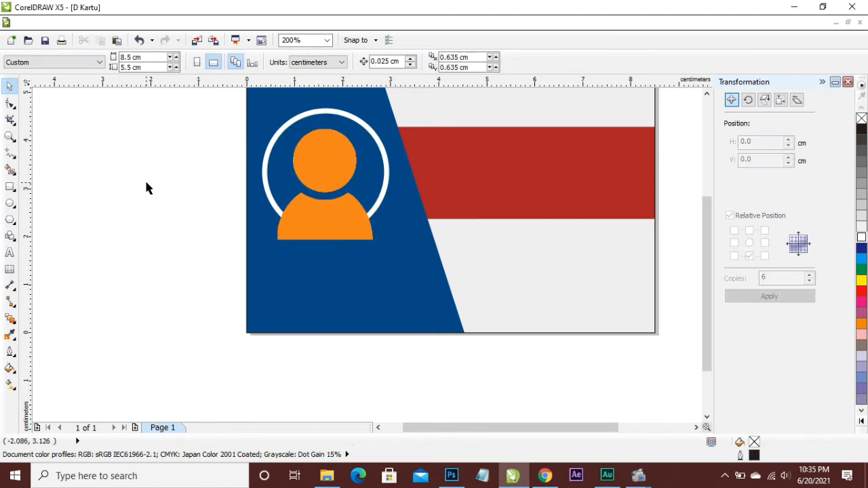
Step: Shrink the user icon about its center to about 1.67 cm wide so its base sits within the ring
left_click(322, 222)
left_click_drag(381, 245, 365, 230)
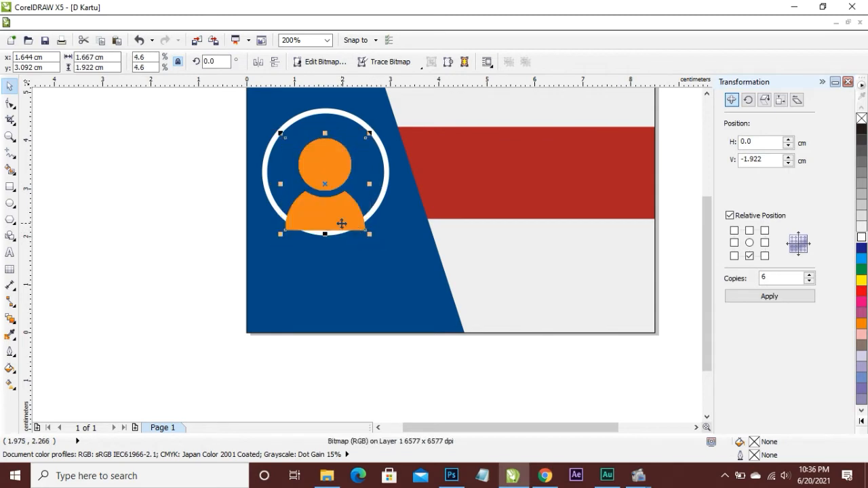
left_click(191, 237)
scroll(327, 239, "down", 1)
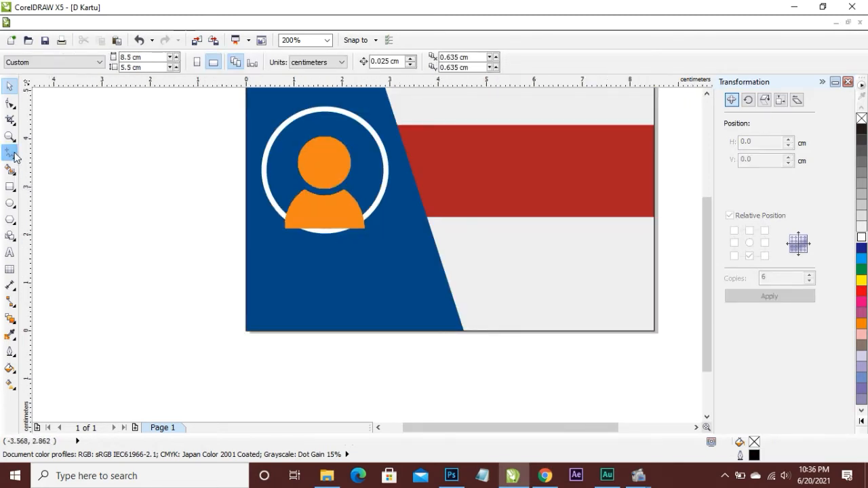
Step: Draw a closed Pen tool shape following the ring's lower arc and enclosing the icon's corners that stick out beyond it
left_click(14, 156)
left_click(64, 210)
scroll(316, 238, "up", 2)
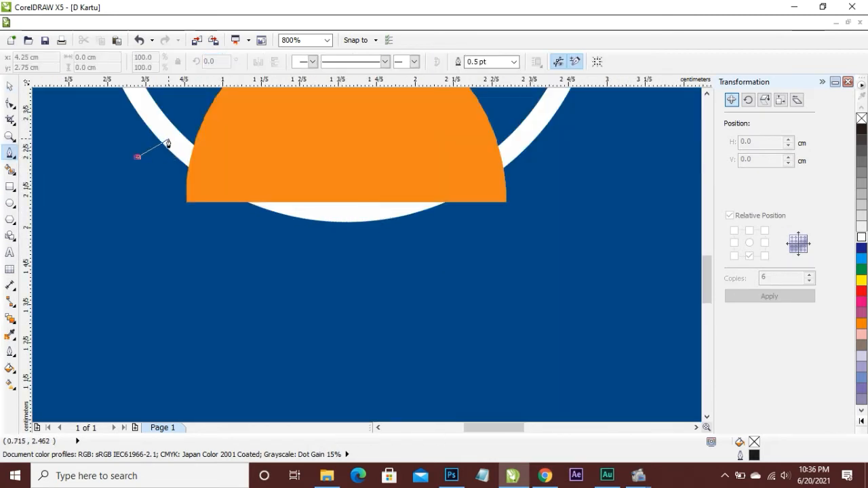
left_click(168, 140)
left_click(215, 173)
left_click(279, 207)
left_click(362, 215)
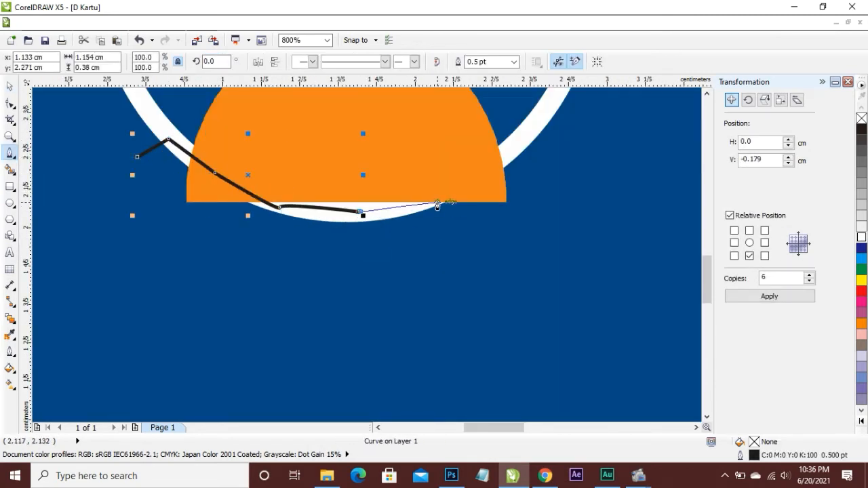
left_click(437, 203)
left_click(518, 140)
left_click(597, 219)
left_click(544, 347)
left_click(103, 242)
left_click(137, 157)
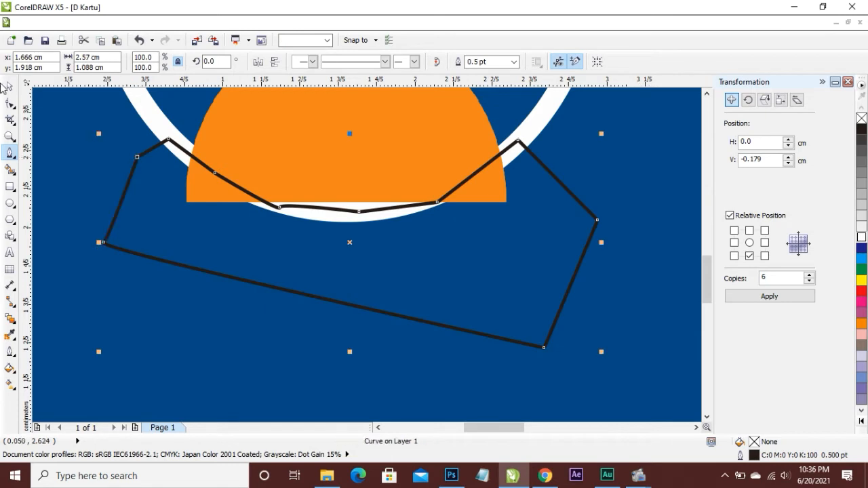
Step: Trim the user icon with the drawn pen shape and delete that shape
left_click(6, 86)
left_click(411, 107, "shift")
left_click(392, 62)
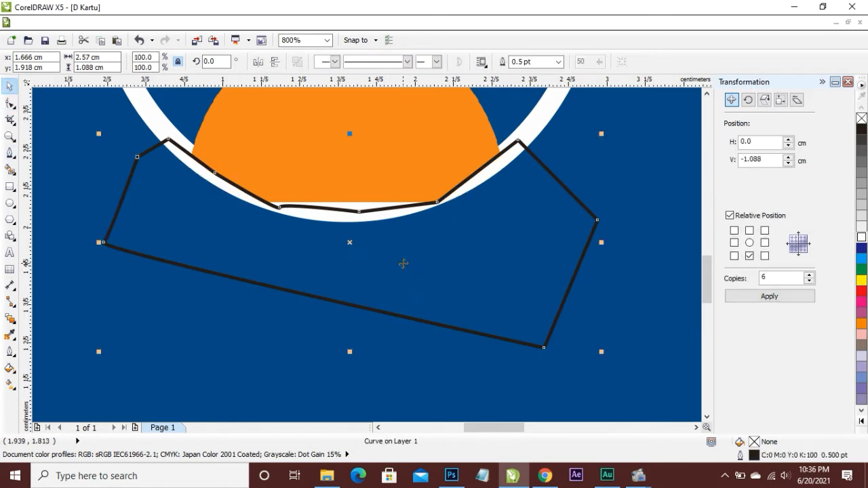
key("Delete")
Step: Bring the white ring in front of the trimmed user icon
left_click(533, 141)
scroll(479, 219, "down", 3)
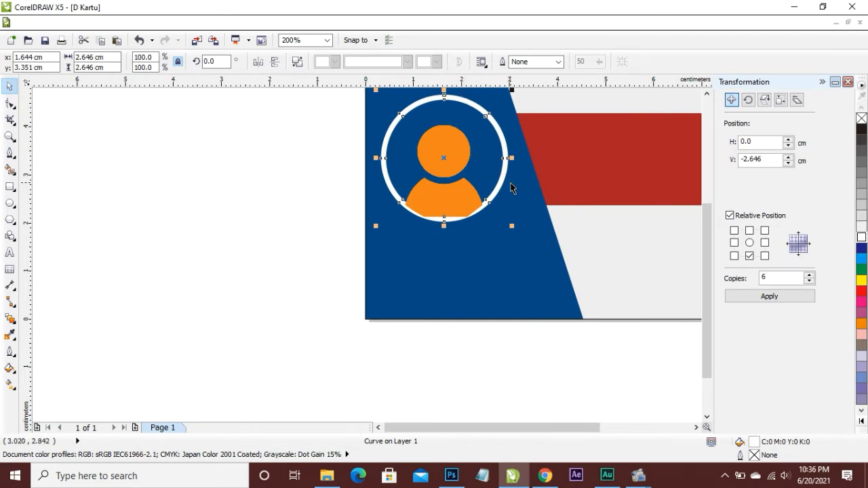
key("Escape")
left_click(450, 155)
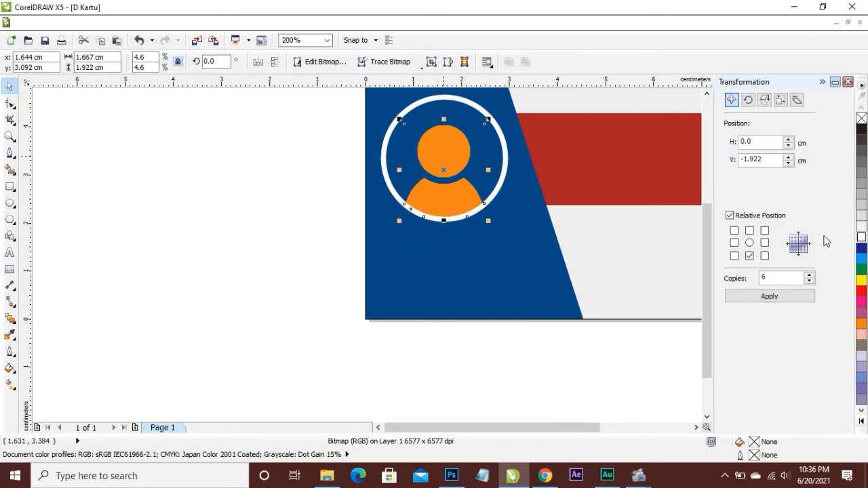
left_click(272, 107)
scroll(467, 269, "down", 1)
scroll(455, 323, "up", 1)
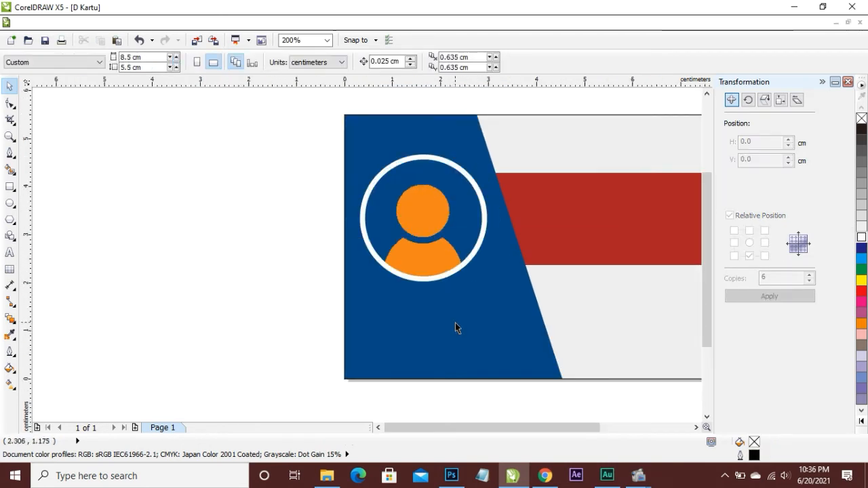
scroll(628, 345, "down", 2)
scroll(591, 274, "up", 1)
scroll(590, 274, "up", 1)
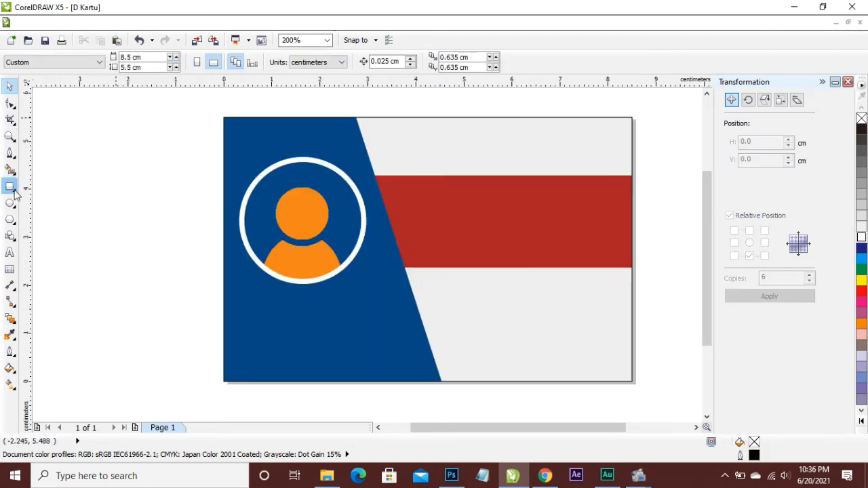
Step: Add the artistic text "NAMA KALIAN" in Arial 24 pt below the user icon
left_click(9, 253)
left_click(248, 320)
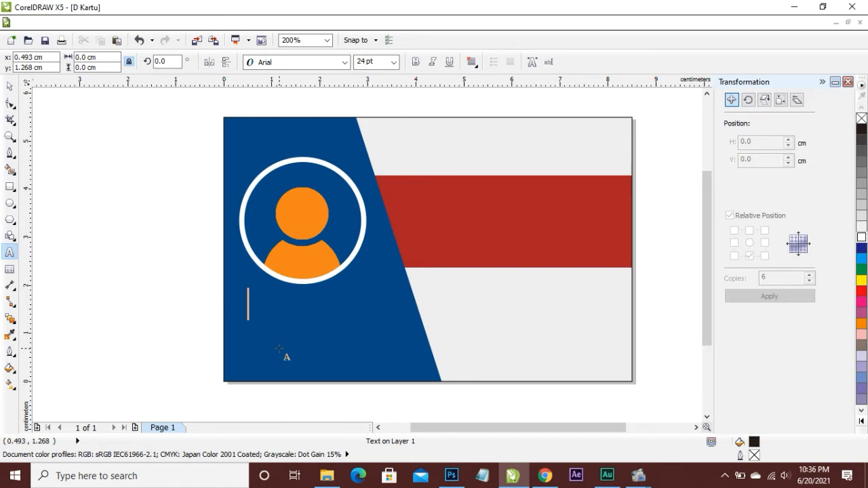
type("NAMA KALAI")
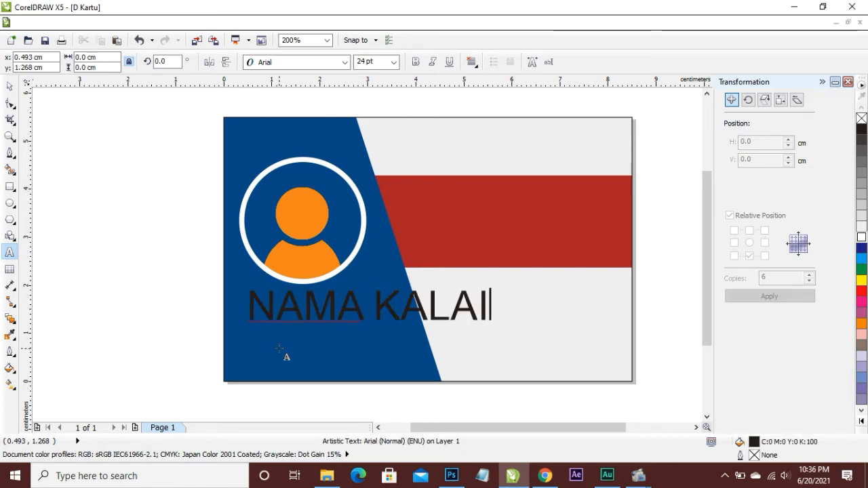
key("BackSpace")
key("BackSpace")
type("IAN")
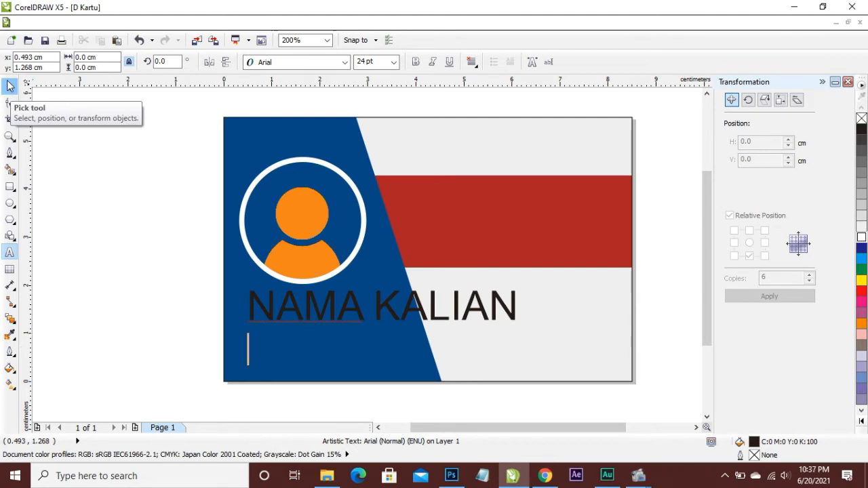
Step: Add the lines "EMAIL PRIBADI" and "JABATAN / POSISI" to the name text and scale the block down to about 8 pt
type(" EM")
key("BackSpace")
type("EMAIL")
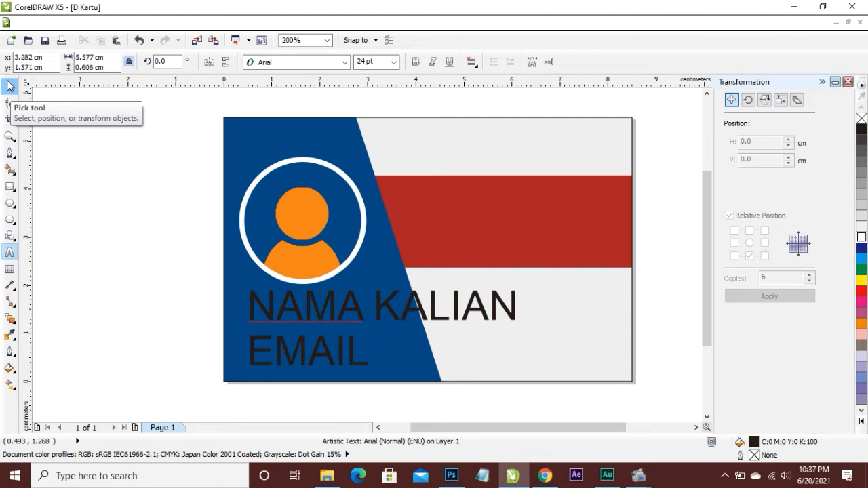
type(" PRIBADI ")
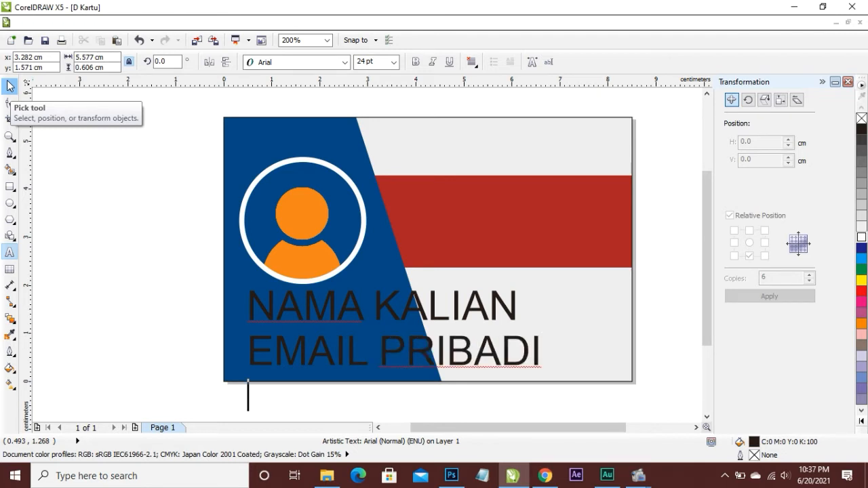
type("JABATAN / POSISI")
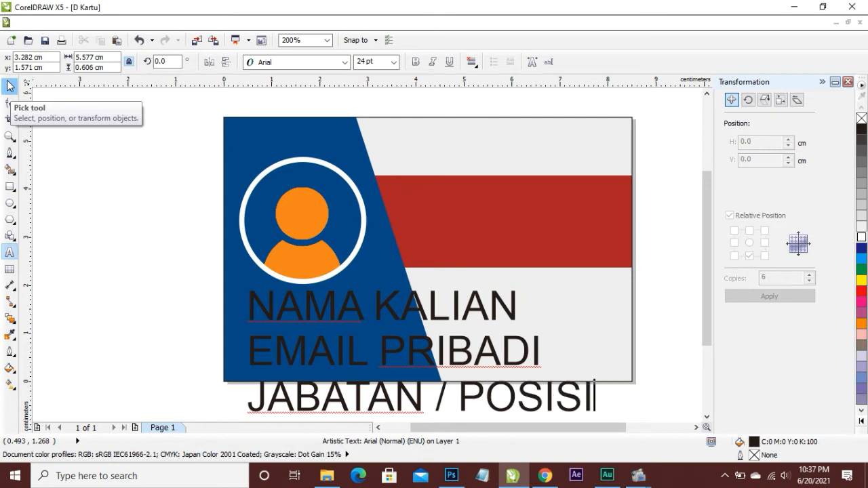
key("ctrl+space")
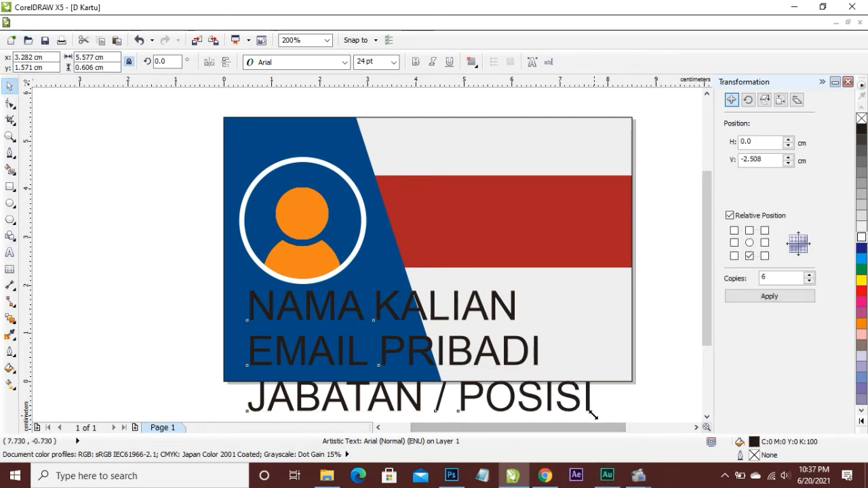
left_click_drag(588, 417, 365, 335)
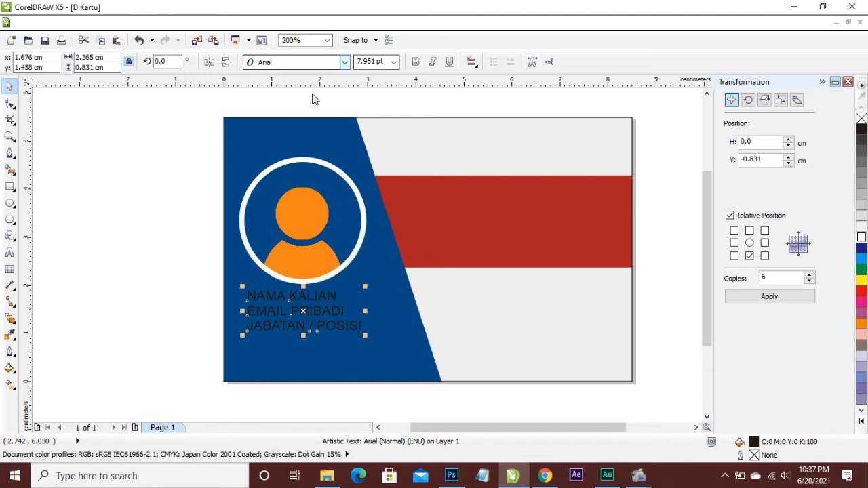
Step: Try the moonbeam font on the three-line text block
left_click(344, 61)
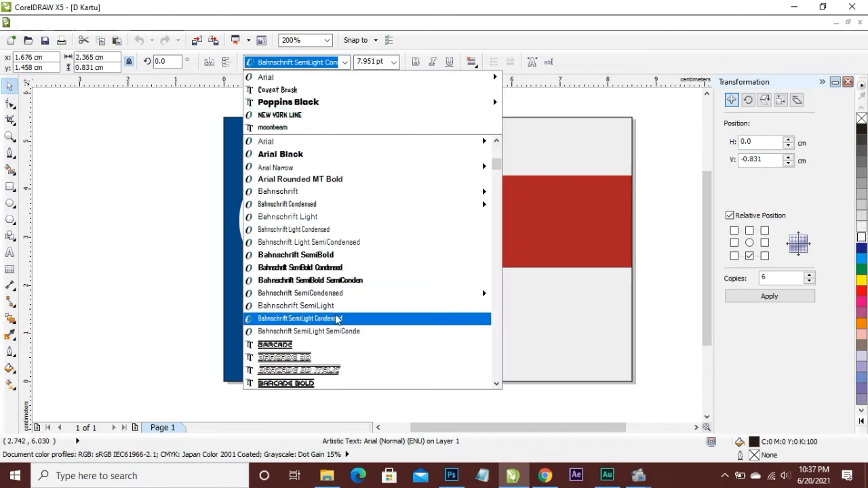
type("Magneto")
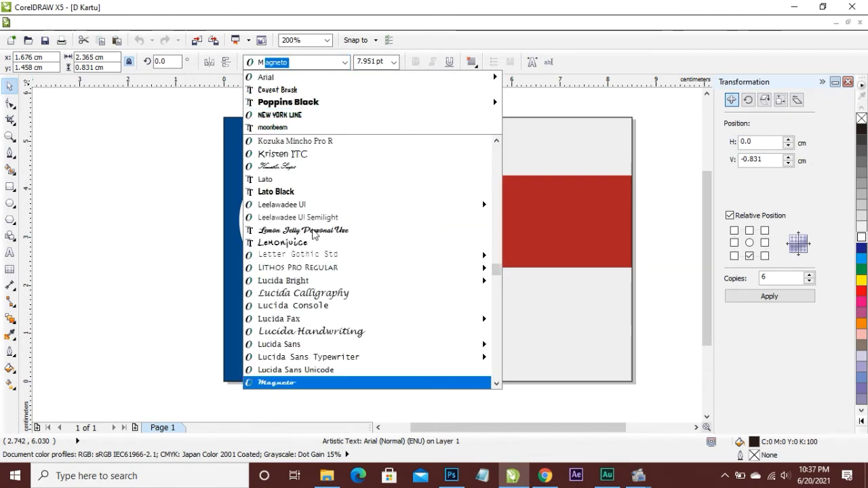
scroll(332, 278, "down", 5)
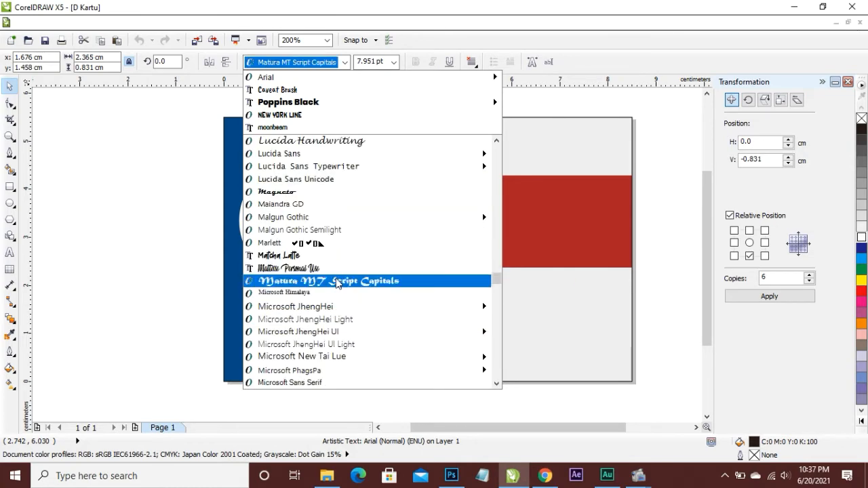
scroll(342, 324, "down", 3)
mouse_move(344, 319)
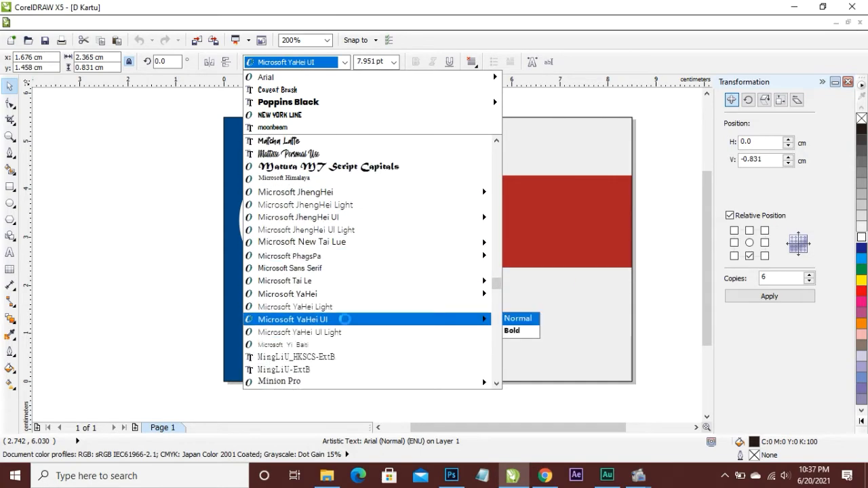
left_click(278, 126)
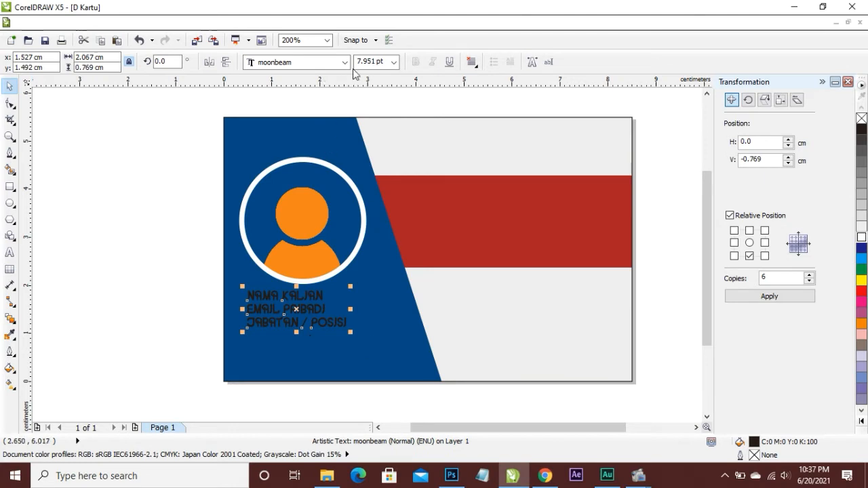
Step: Try the Momcake font in bold on the three-line text and enlarge it to about 9.6 pt
left_click(344, 62)
left_click(337, 348)
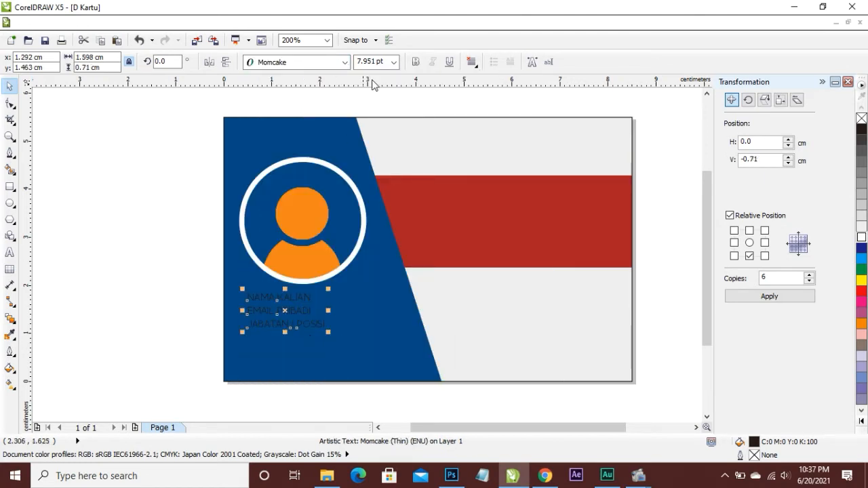
left_click(415, 61)
left_click_drag(347, 341, 358, 339)
Step: Set the three-line text in Poppins Medium and scale it to about 9.1 pt
left_click(345, 62)
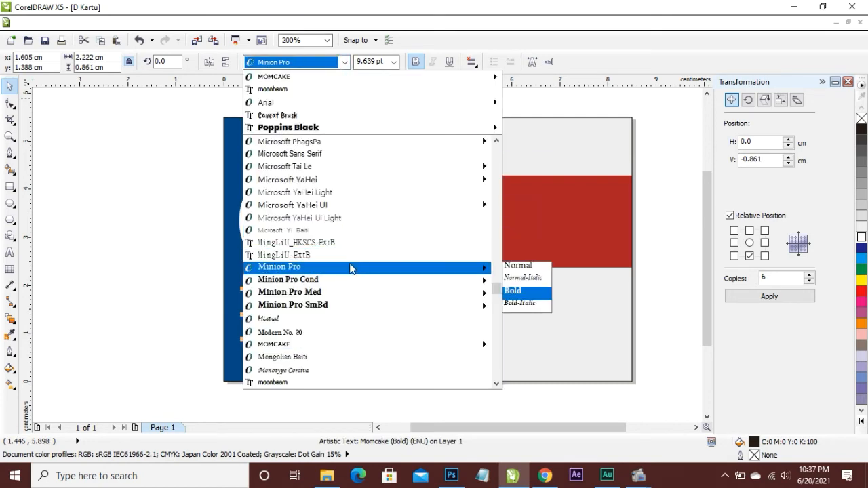
left_click(341, 129)
left_click(344, 62)
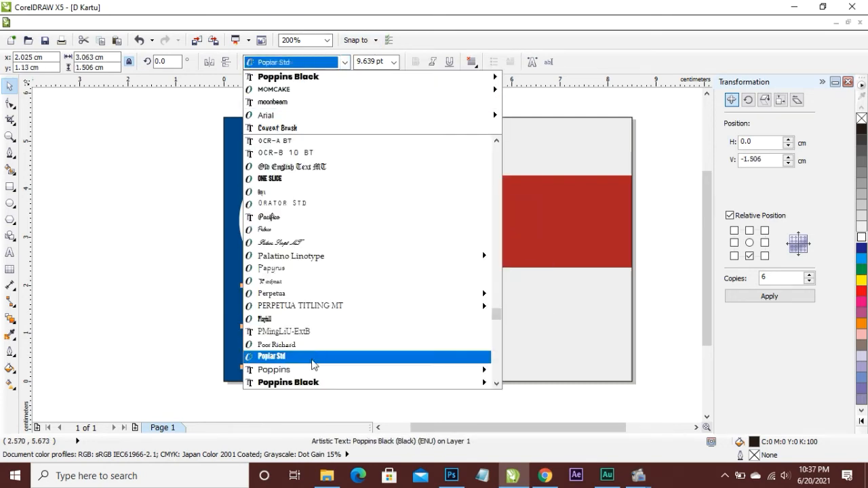
scroll(358, 312, "down", 5)
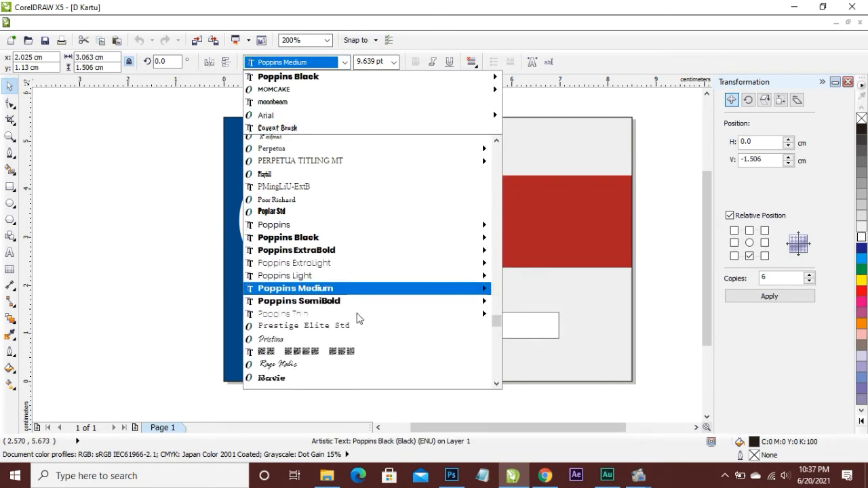
left_click(356, 283)
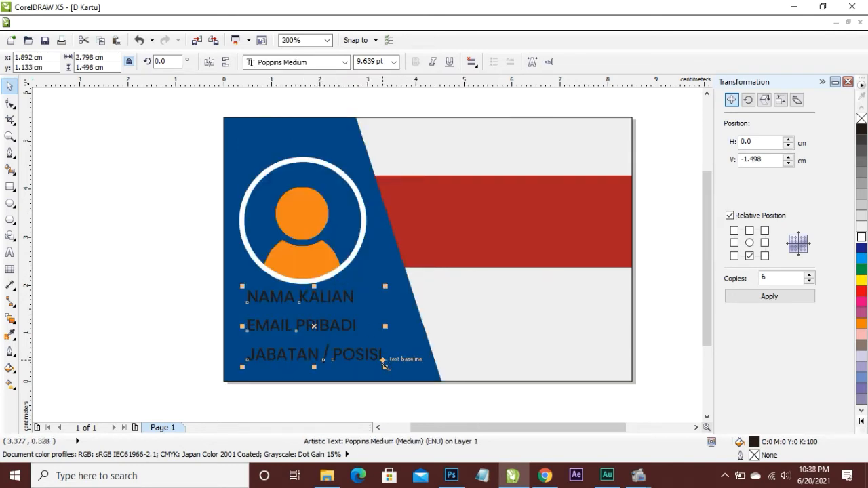
mouse_move(384, 366)
left_mouse_down()
mouse_move(348, 323)
mouse_move(379, 363)
left_mouse_up()
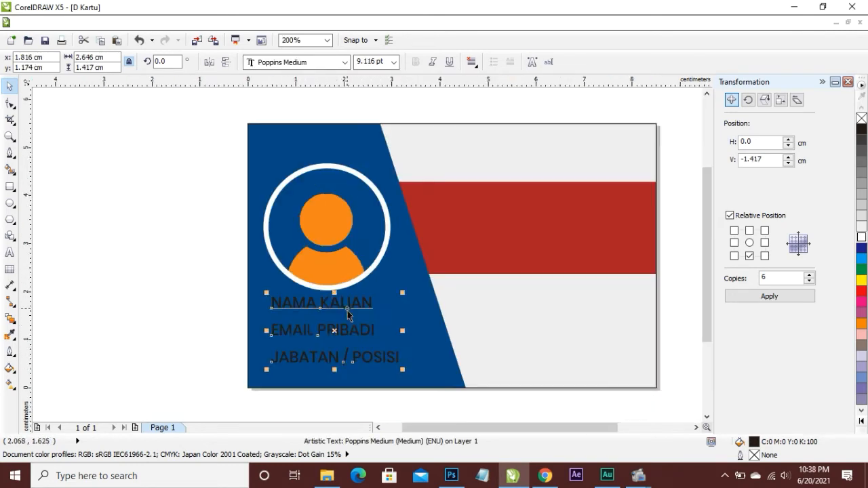
Step: Tighten the line spacing of the three-line text with the Shape tool, making the block about 1 cm high
scroll(348, 314, "up", 2)
left_click(9, 103)
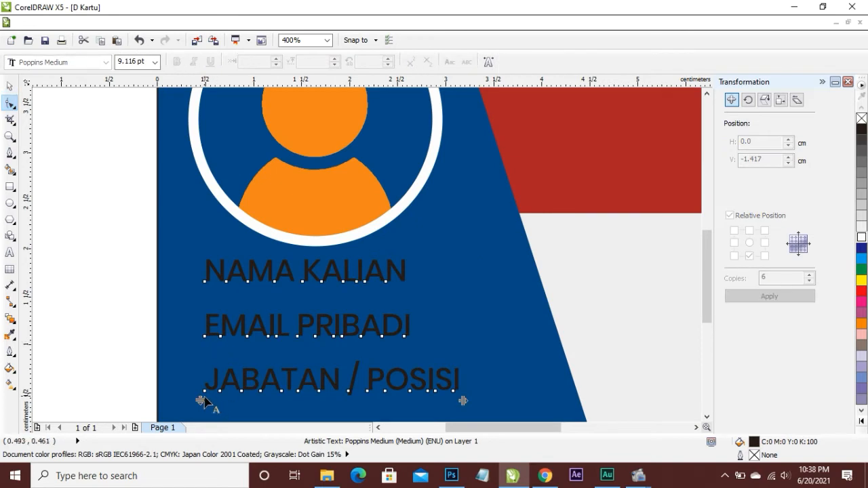
left_click_drag(203, 401, 186, 349)
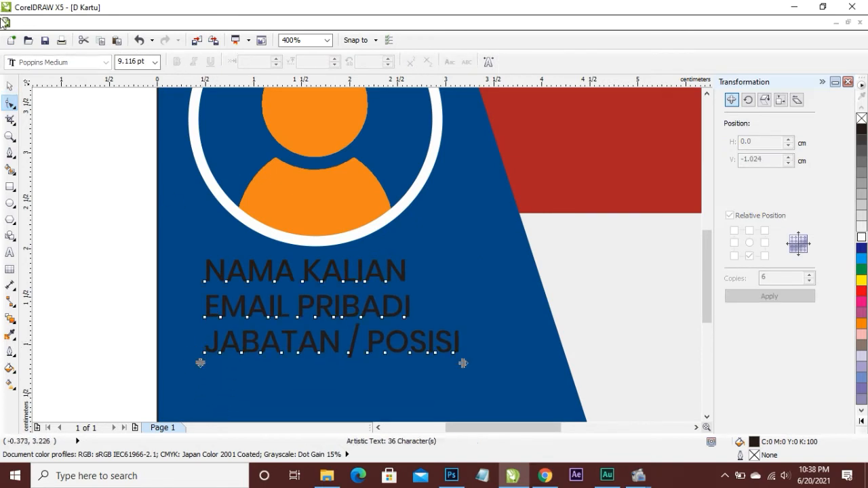
Step: Try centre alignment on the three-line text
left_click(10, 86)
left_click(477, 62)
left_click(498, 105)
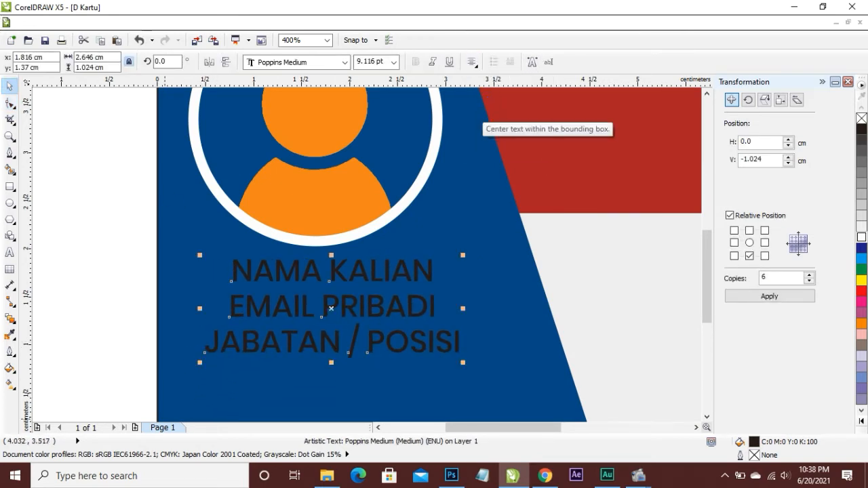
Step: Left-align the three-line text and move it about 0.4 cm lower, away from the white ring
left_click(368, 284)
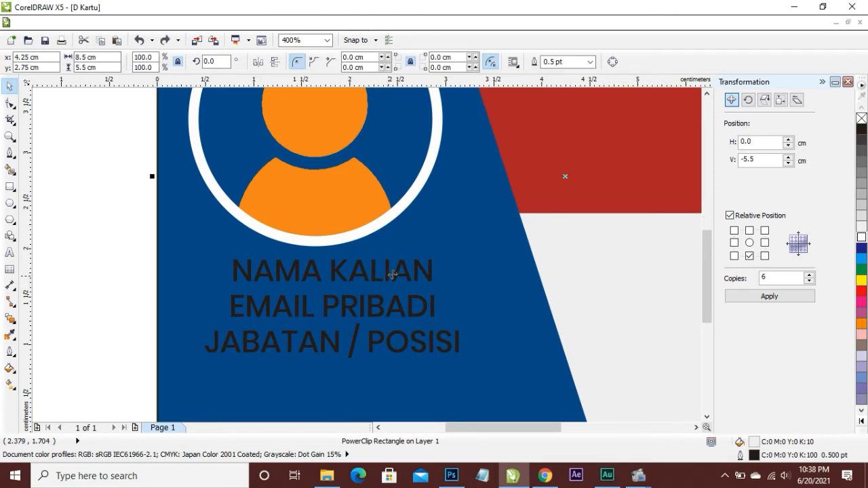
left_click(394, 272)
left_click(473, 61)
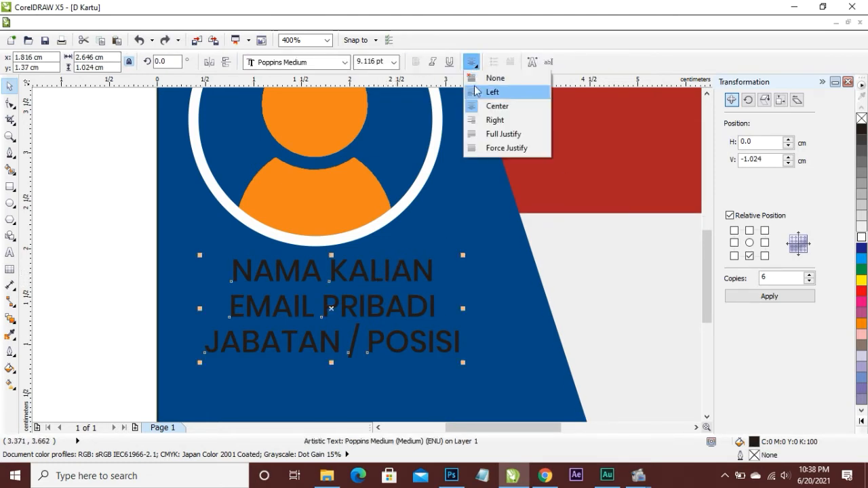
left_click(484, 91)
left_click_drag(330, 277, 326, 315)
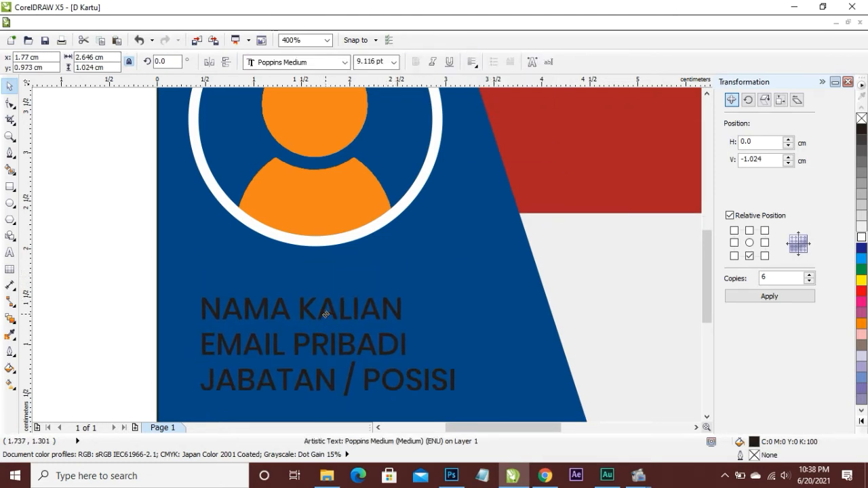
Step: Fill the three-line text with white
scroll(326, 314, "down", 2)
key("z")
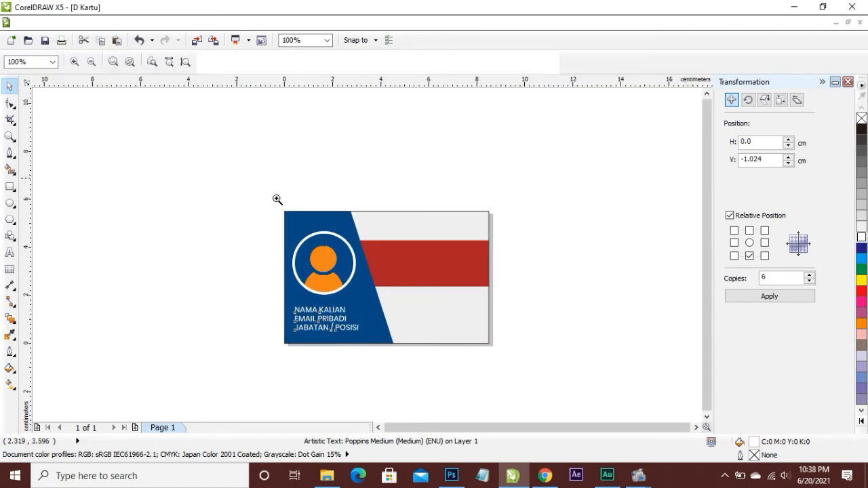
left_click_drag(278, 166, 495, 333)
key("space")
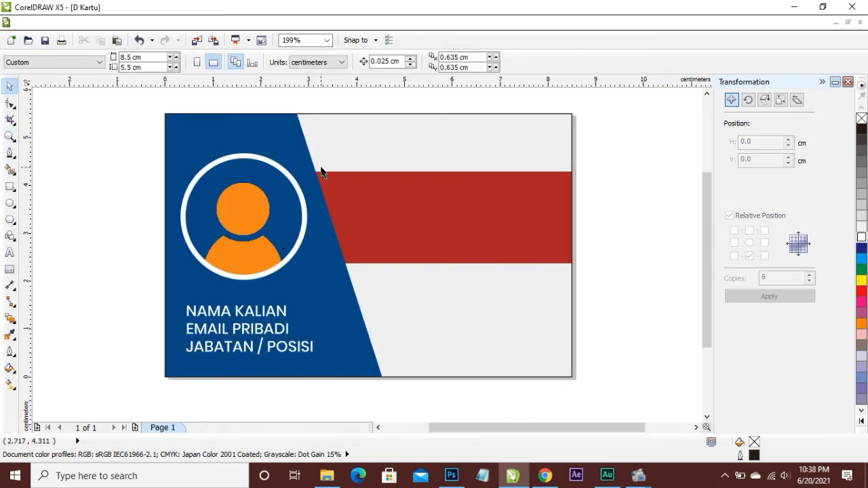
Step: Edit the card's PowerClip contents and give the blue shape a linear two-colour fountain fill to lighter blue at 117.8°
right_click(307, 150)
left_click(346, 22)
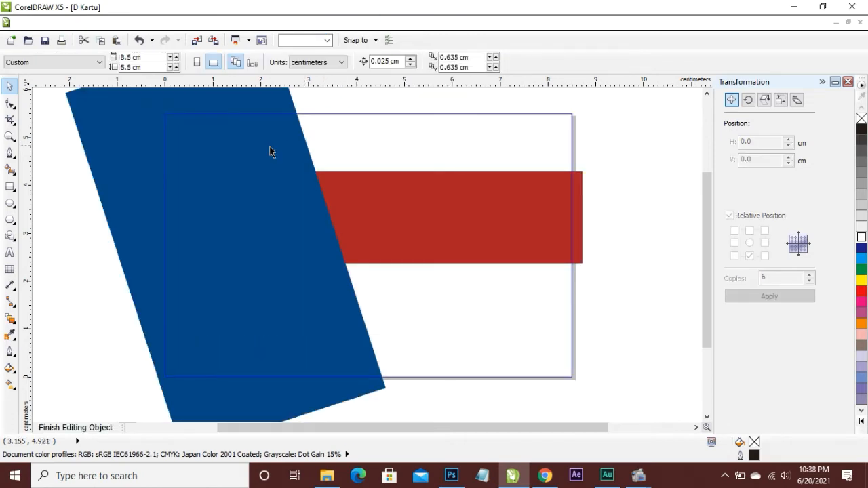
left_click(12, 369)
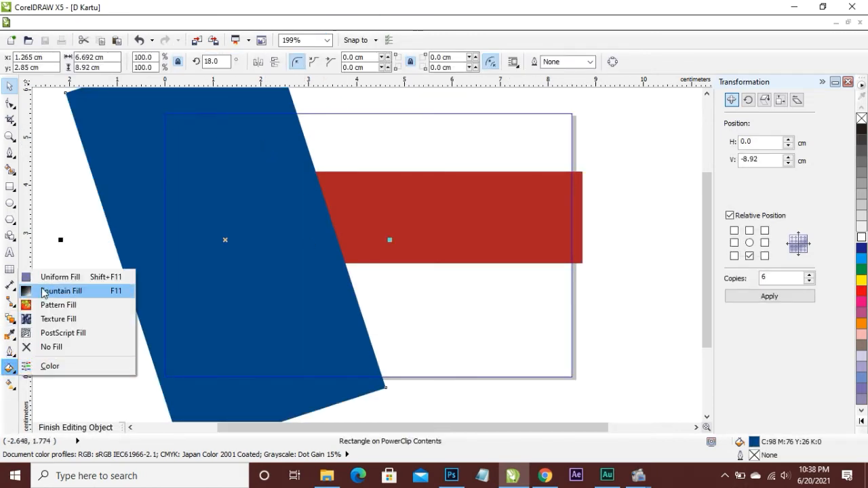
left_click(47, 288)
left_click(364, 263)
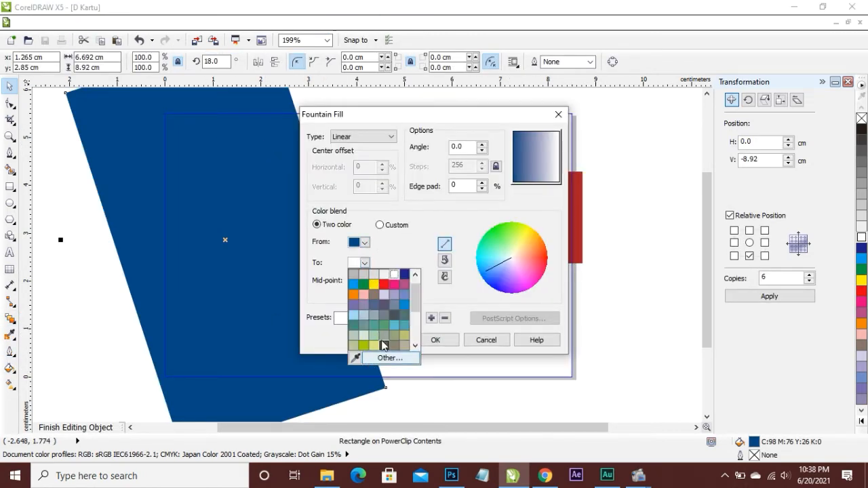
left_click(404, 294)
left_click_drag(536, 178, 507, 101)
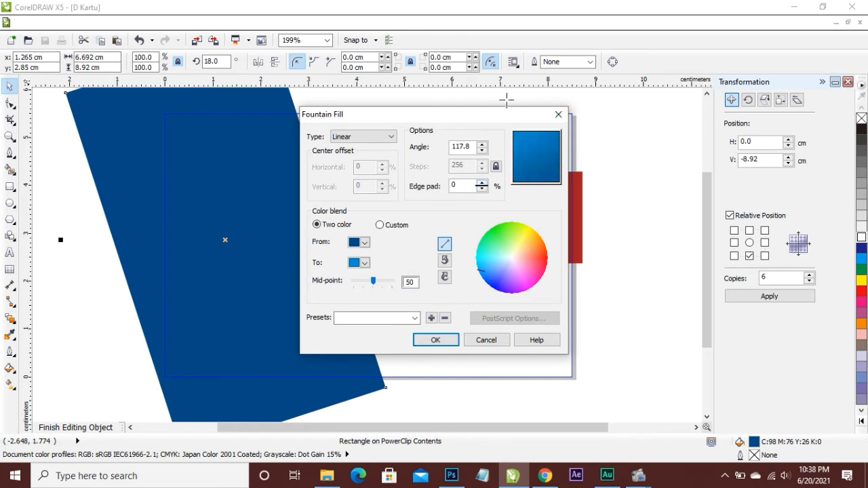
left_click(436, 340)
Step: Apply a linear two-colour fountain fill from dark to bright red to the band and finish editing the PowerClip contents
right_click(303, 288)
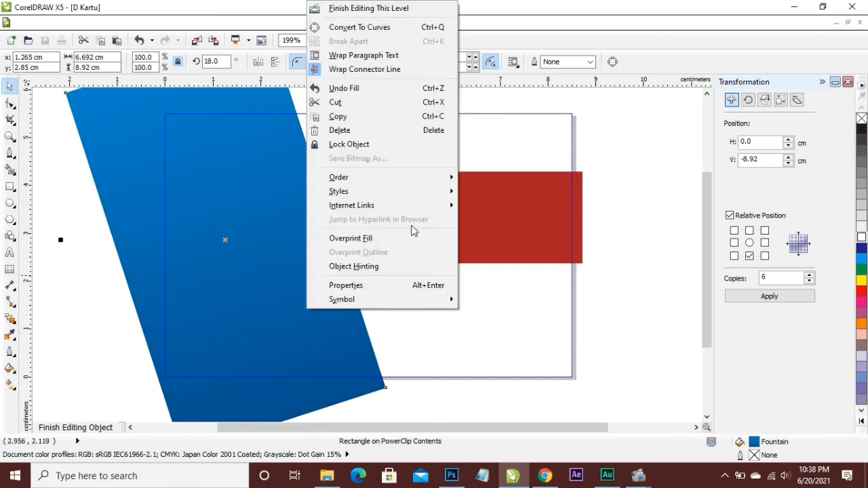
left_click(431, 236)
left_click(432, 236)
left_click(9, 368)
left_click(64, 299)
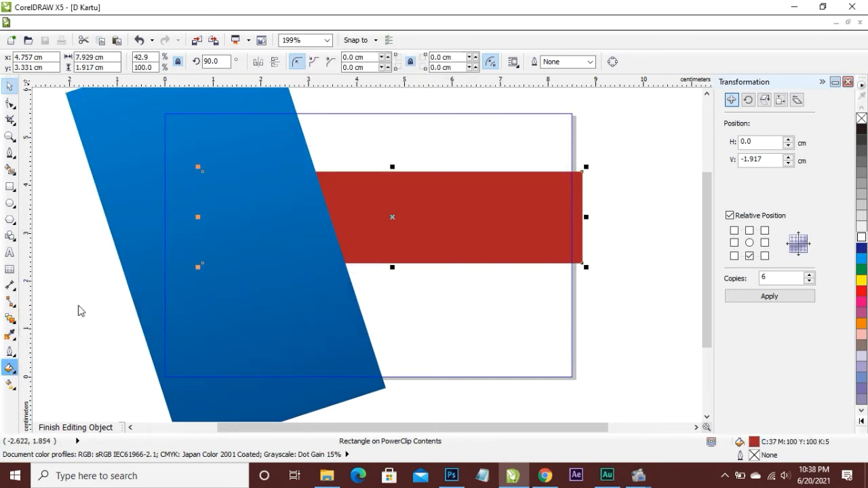
left_click(365, 262)
left_click(385, 285)
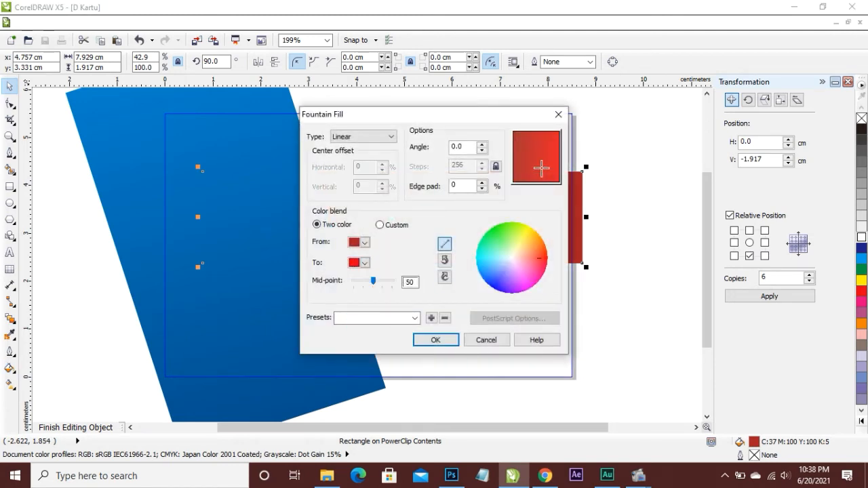
left_click(446, 341)
right_click(399, 196)
left_click(415, 7)
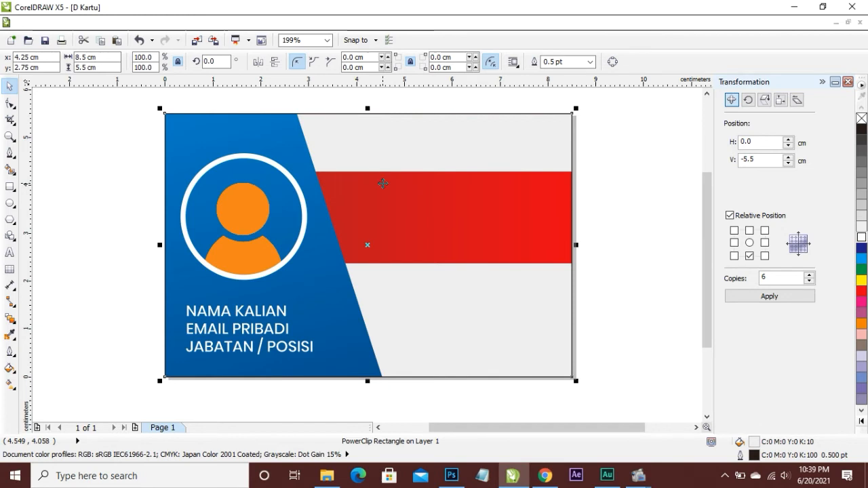
left_click(121, 259)
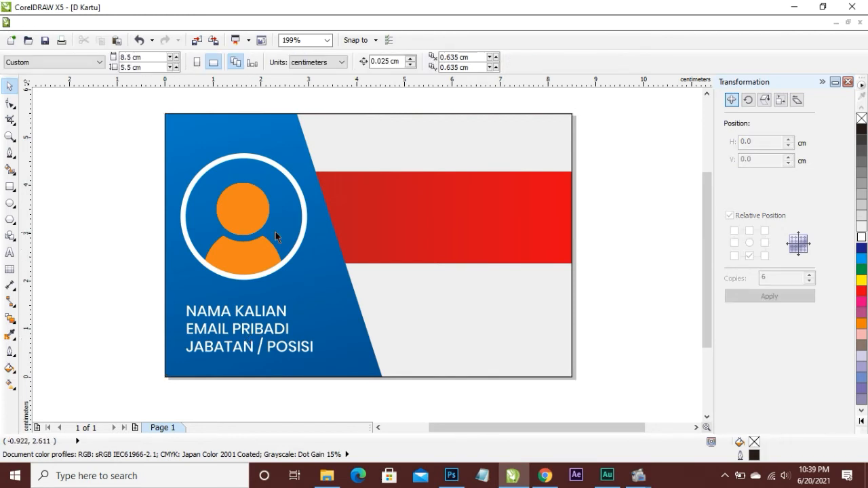
left_click(277, 329)
left_click(452, 339)
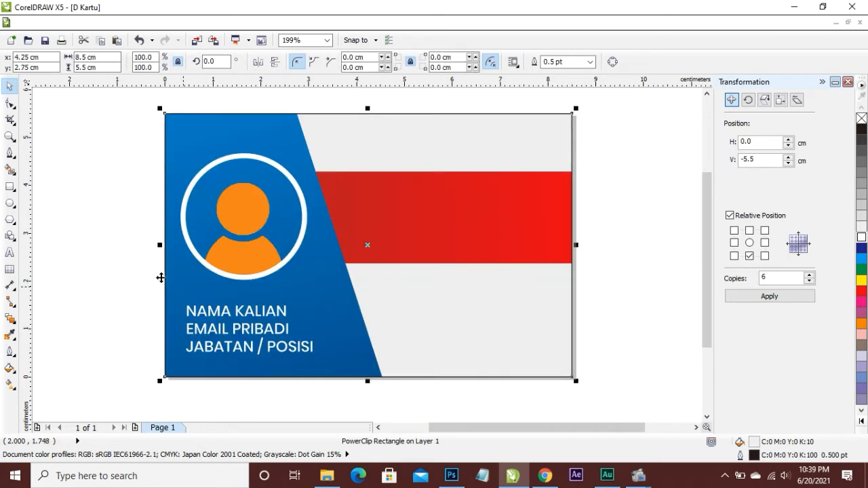
left_click(156, 277)
Step: Copy the three-line text block to the light grey area below the red band
left_click(237, 329)
left_click_drag(238, 329, 446, 320)
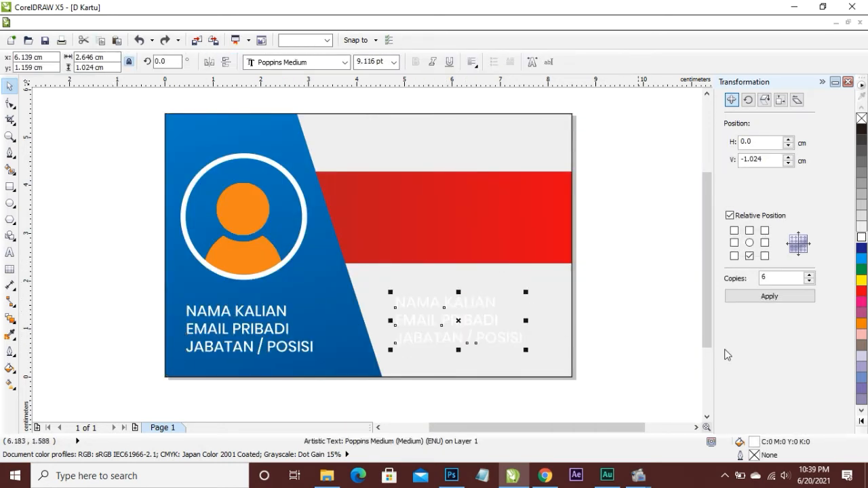
Step: Fill the copied text block with black and replace its wording with four lines: WHATSAPP, TELEPON, EMAIL KANTOR, LOKASI KANTOR
left_click(862, 130)
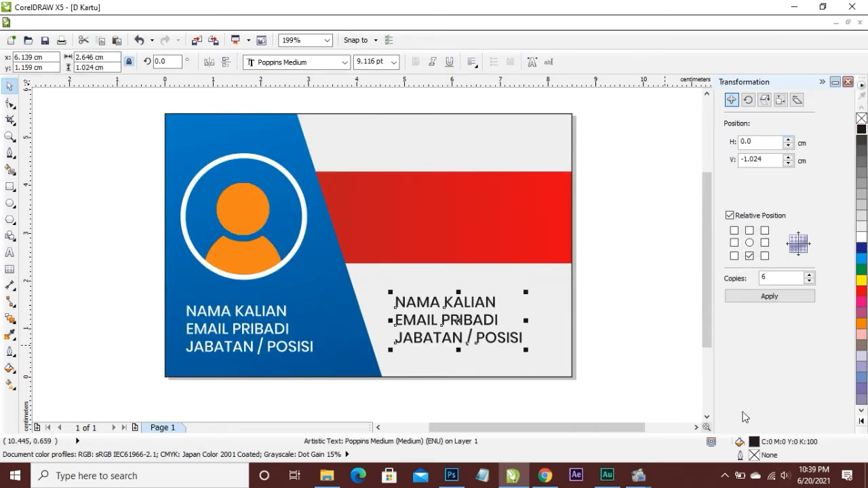
double_click(474, 301)
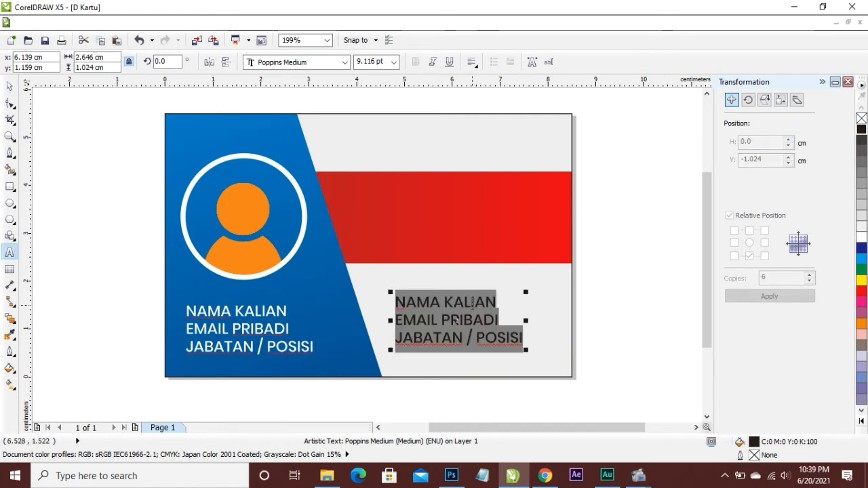
key("BackSpace")
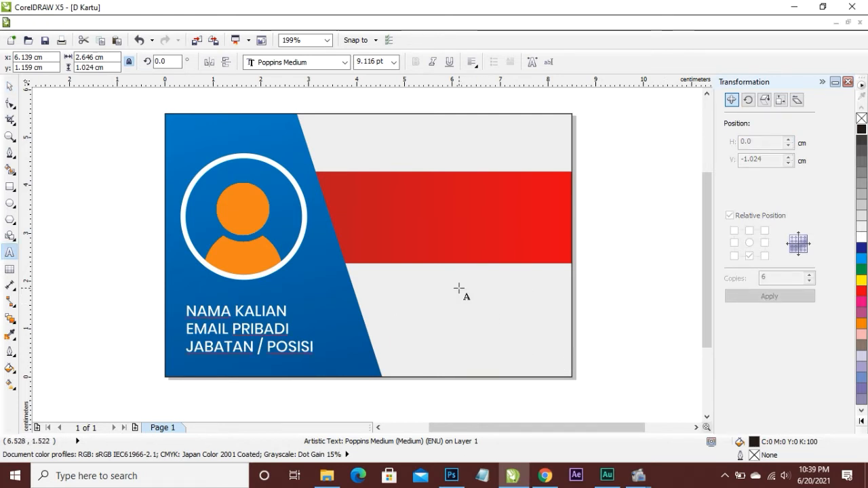
type("WHATSAPP")
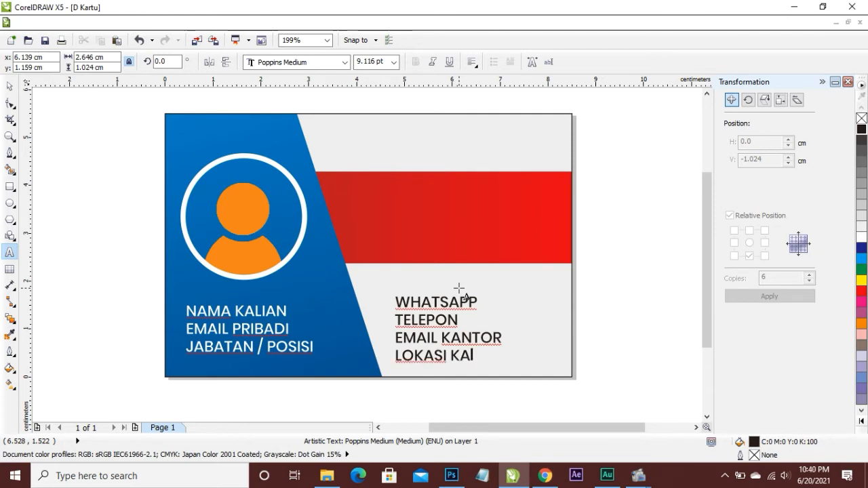
left_click(9, 86)
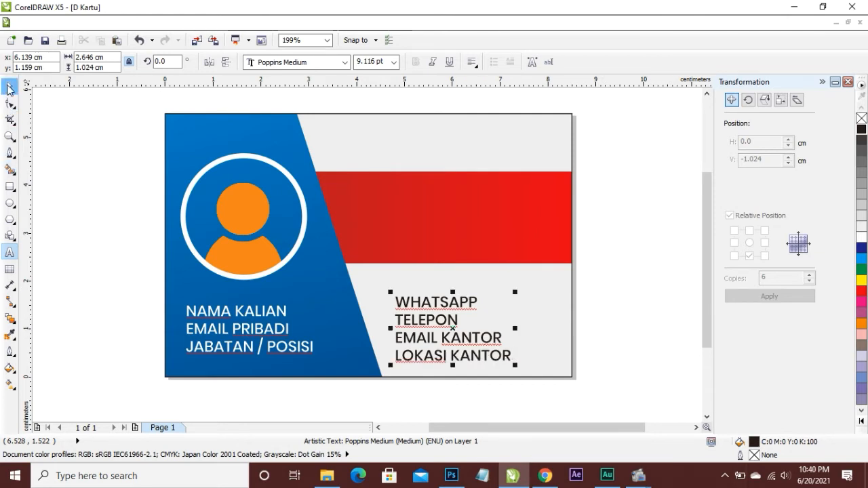
left_click(601, 324)
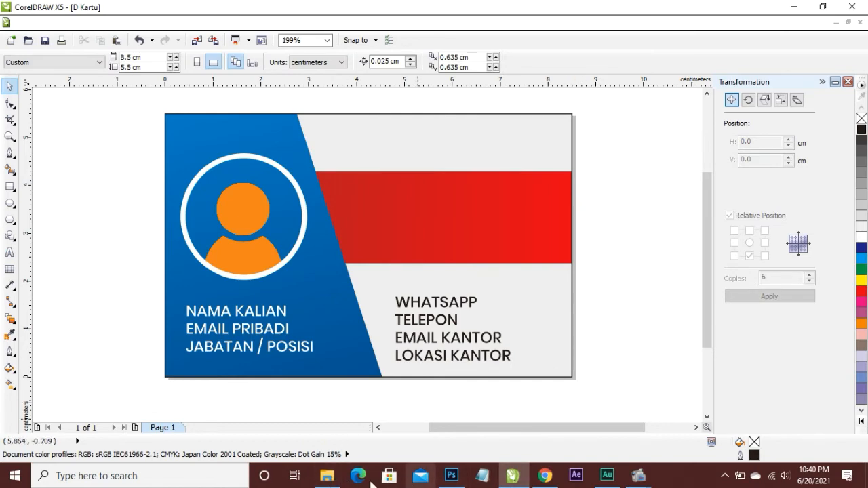
Step: Bring the email, googlemaps, telepon, wa and website images from the BAHAN folder into the card document
left_click(327, 476)
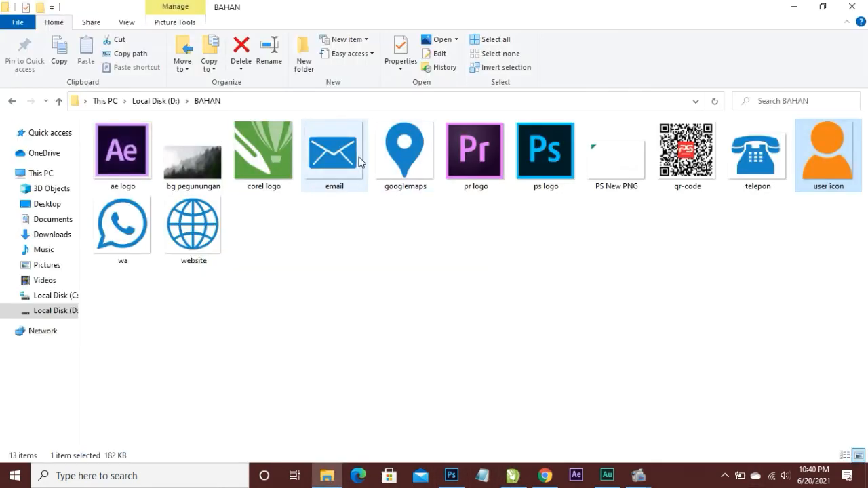
left_click(342, 158)
left_click(415, 155, "ctrl")
left_click(758, 166, "ctrl")
left_click(194, 224, "ctrl")
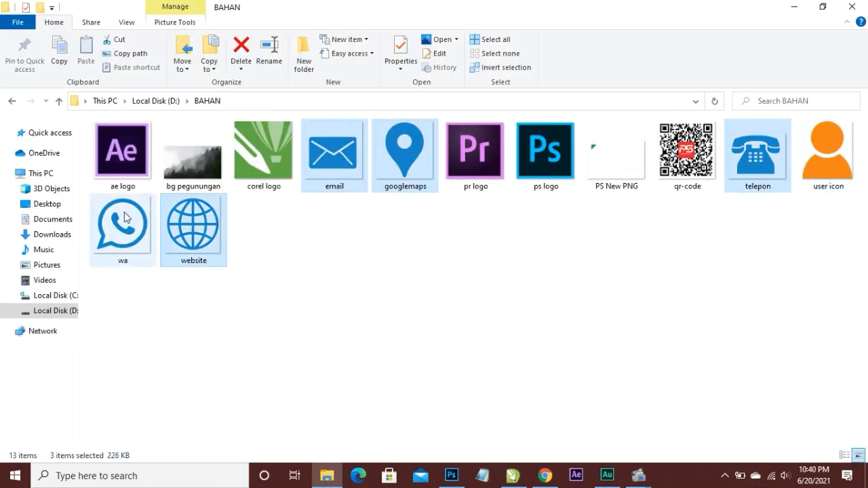
left_click(123, 227, "ctrl")
left_click_drag(126, 240, 375, 259)
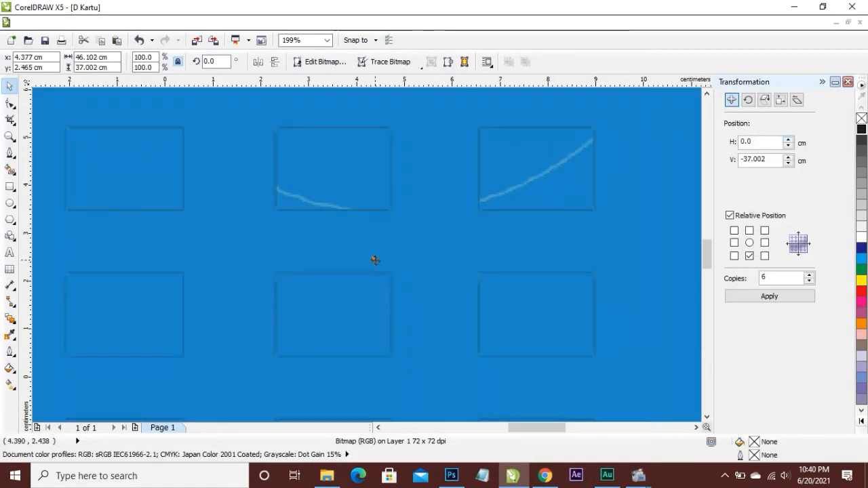
Step: Spread the overlapping imported icons apart and move the large WhatsApp icon clear of the card
scroll(378, 254, "down", 6)
scroll(395, 235, "up", 3)
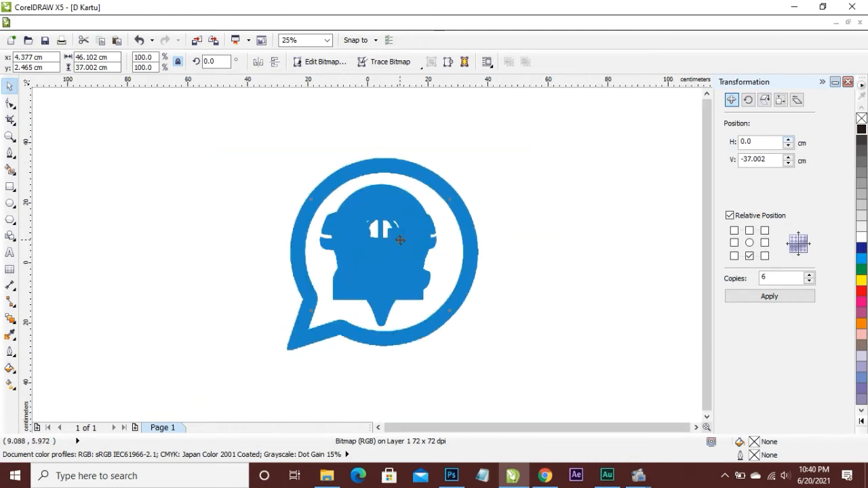
scroll(393, 241, "down", 2)
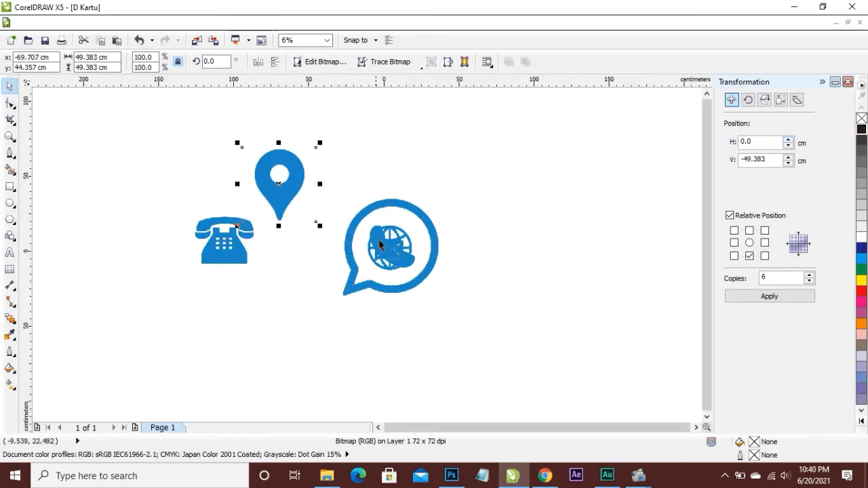
left_click_drag(380, 252, 331, 165)
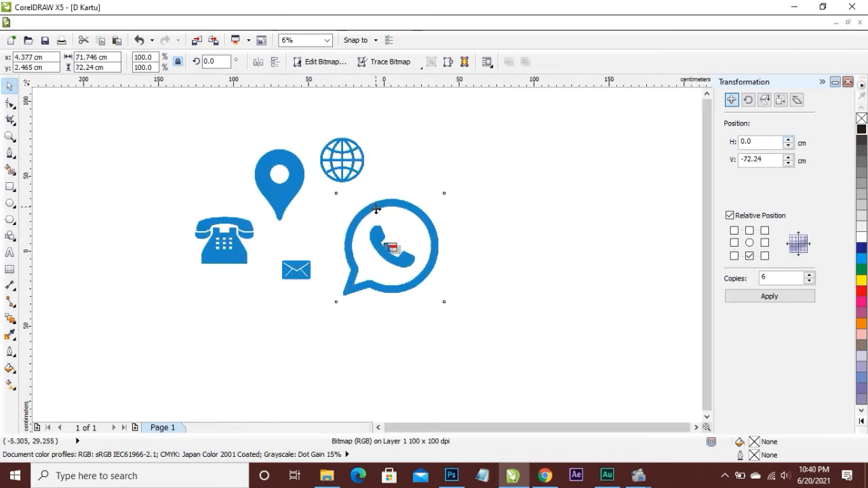
left_click_drag(438, 284, 515, 277)
left_click(409, 252)
Step: Insert the line WEBSITE KANTOR above LOKASI KANTOR in the contact text block
scroll(406, 252, "up", 7)
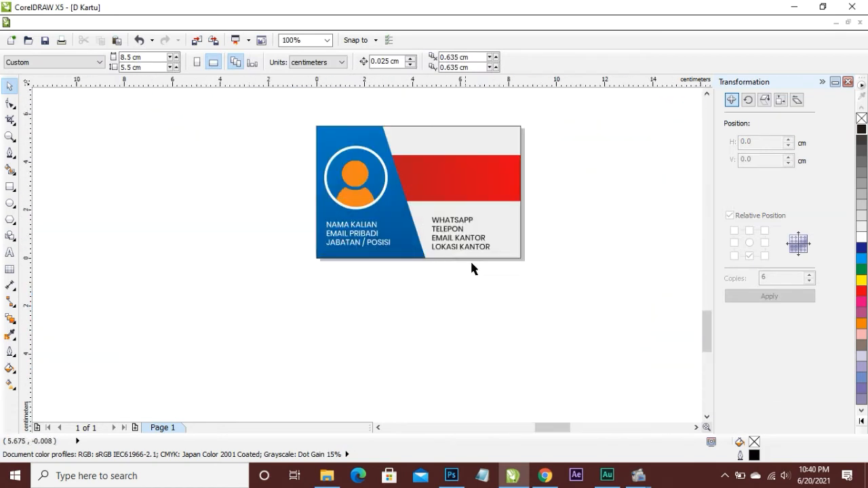
left_click(450, 234)
double_click(452, 219)
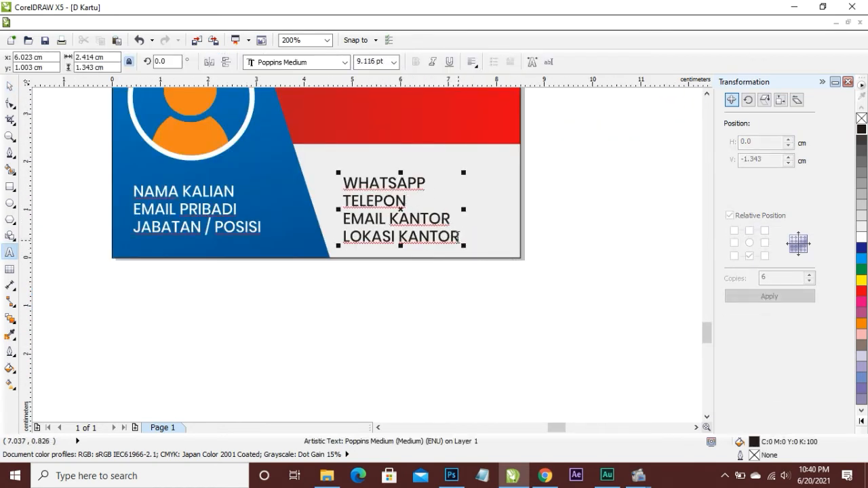
key("Return")
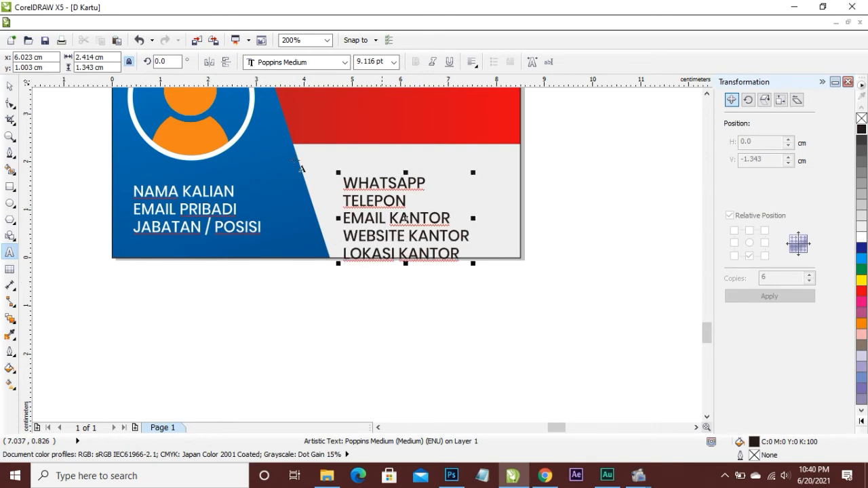
key("Escape")
Step: Shrink the contact text to about 6 pt, widen its line spacing and position it in the light grey area
left_click_drag(472, 264, 435, 239)
left_click_drag(334, 218, 410, 258)
left_click(9, 100)
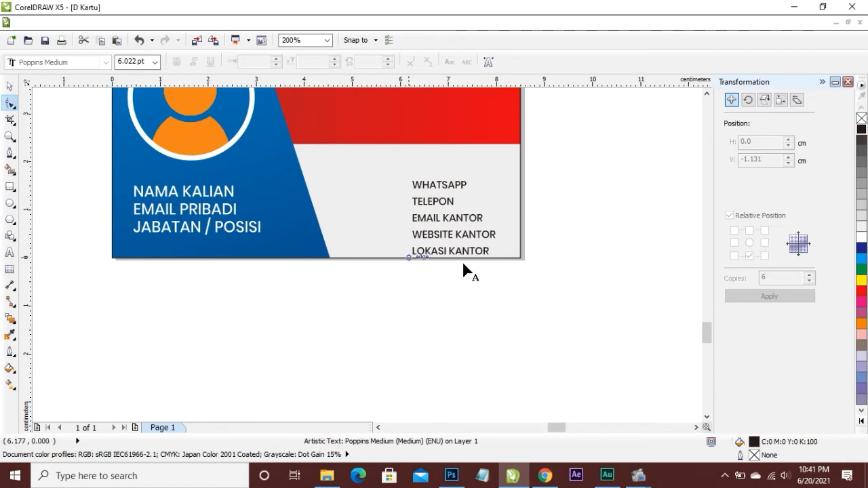
left_click(10, 85)
left_click_drag(444, 196, 421, 192)
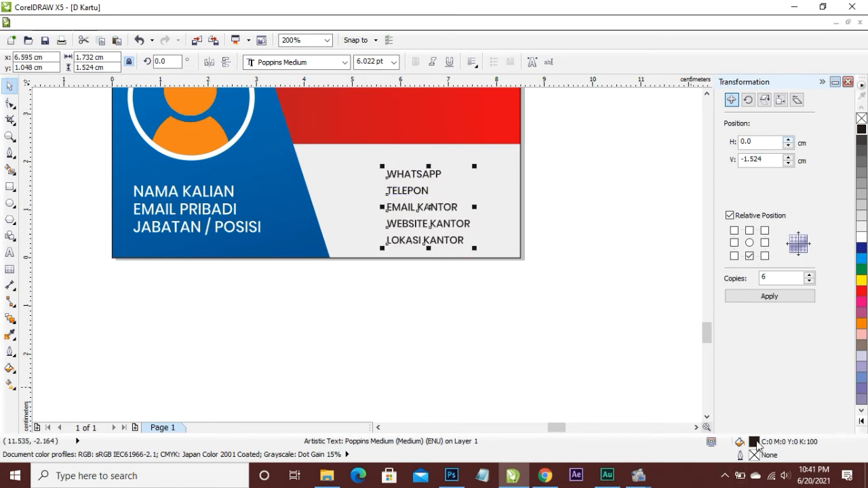
Step: Fill the contact text with the dark blue sampled from the card's blue shape
double_click(755, 443)
left_click(739, 141)
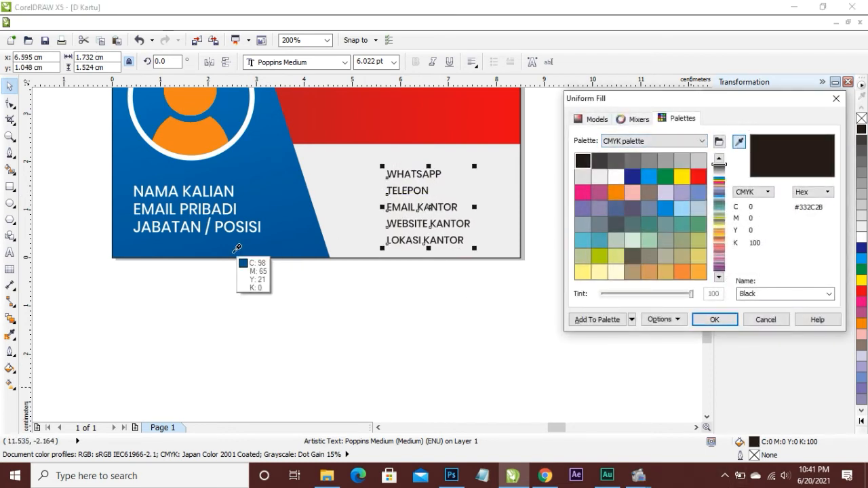
left_click(236, 249)
left_click(714, 321)
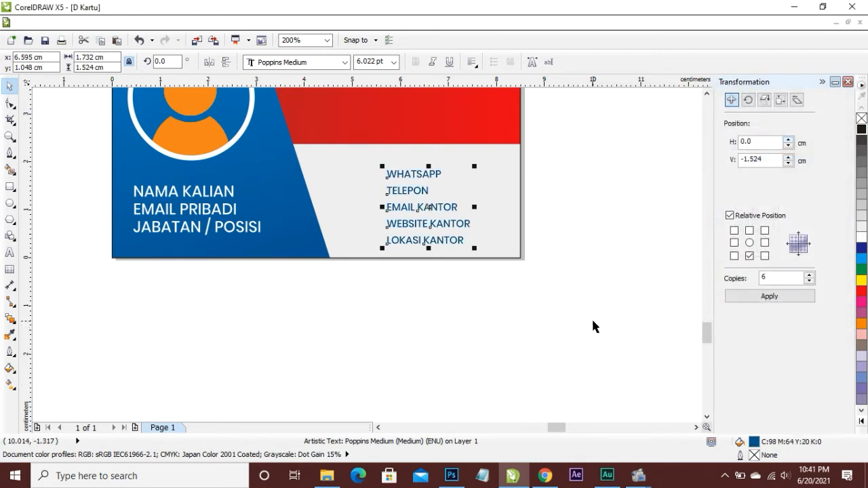
left_click(594, 325)
Step: Scale the WhatsApp icon down to about 5.3 cm wide and place it just below the card
scroll(508, 199, "down", 4)
scroll(568, 299, "down", 1)
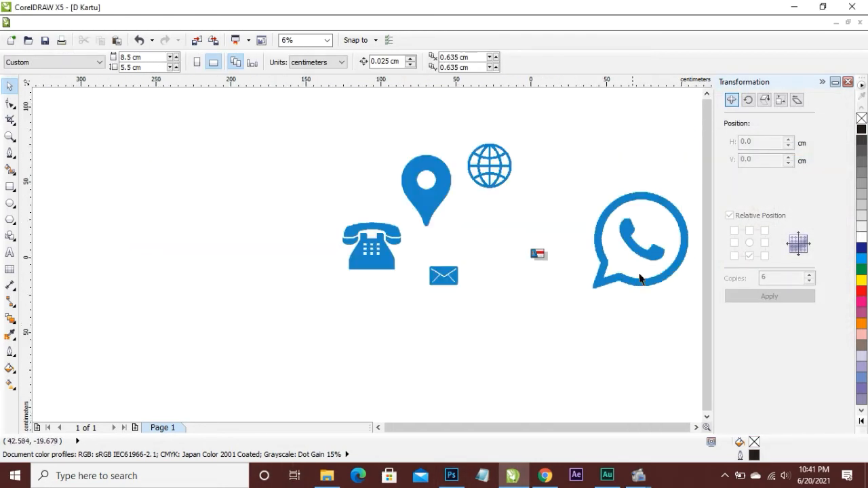
left_click_drag(639, 278, 511, 370)
left_click_drag(569, 383, 533, 270)
Step: Enlarge the envelope icon so its size is closer to the other icons
left_click(495, 167)
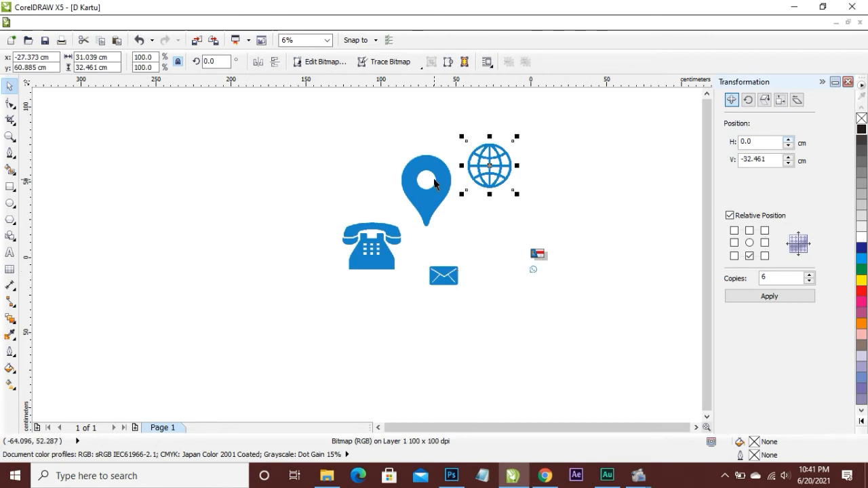
left_click(434, 181, "shift")
left_click(371, 248, "shift")
left_click(448, 279, "shift")
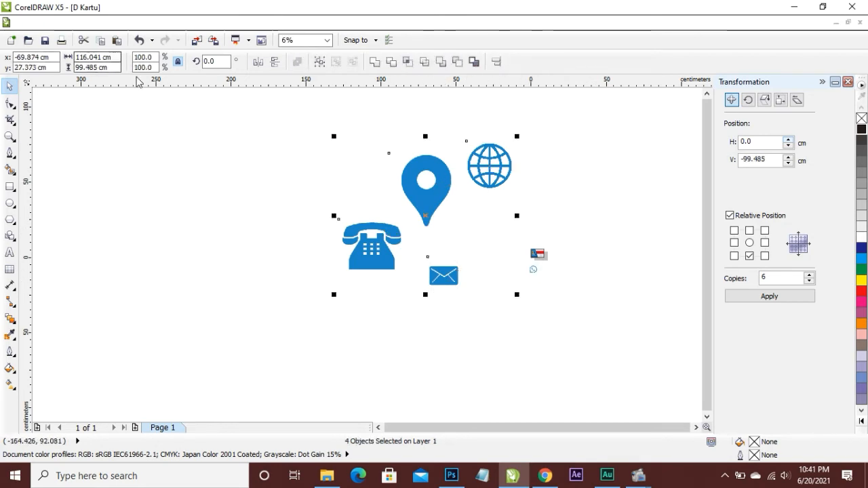
left_click(445, 305)
left_click(457, 288)
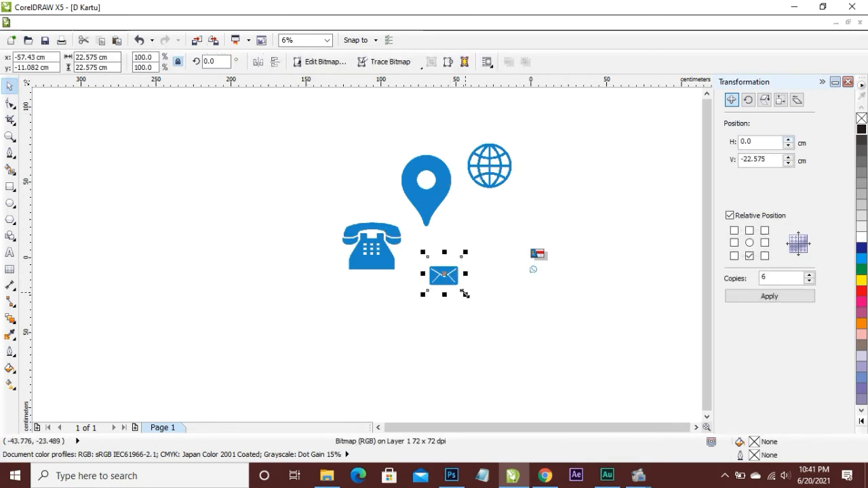
left_click_drag(465, 291, 480, 309)
Step: Scale the pin, telephone, globe and envelope icons down together and move them below the card beside the WhatsApp icon
left_click(403, 217, "shift")
left_click(512, 154, "shift")
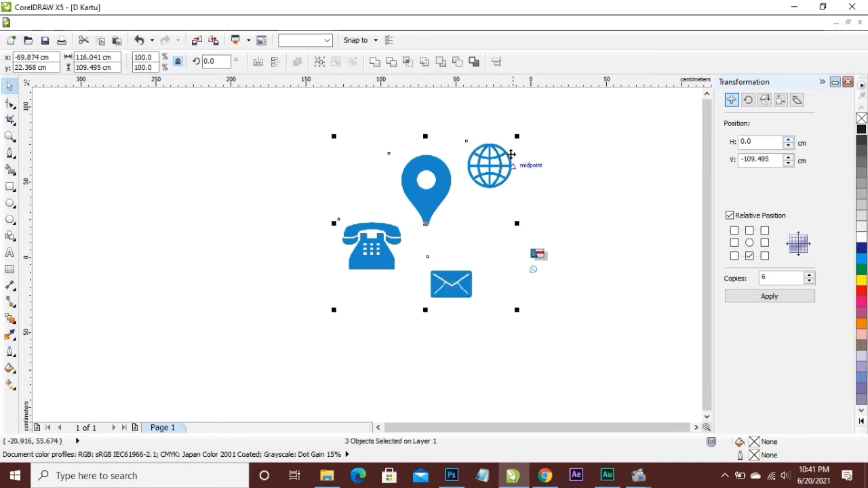
left_click_drag(516, 138, 547, 268)
scroll(546, 268, "up", 5)
left_click_drag(667, 373, 616, 332)
left_click_drag(585, 292, 517, 292)
left_click(573, 324)
left_click(566, 319)
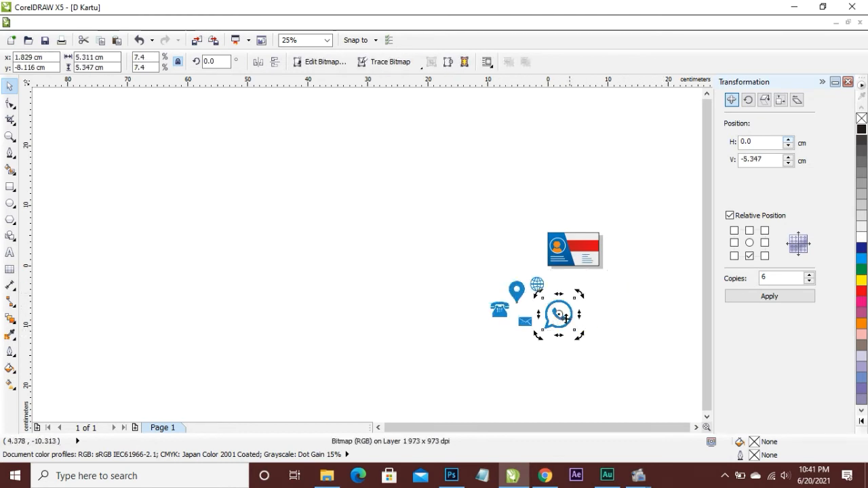
scroll(541, 341, "up", 2)
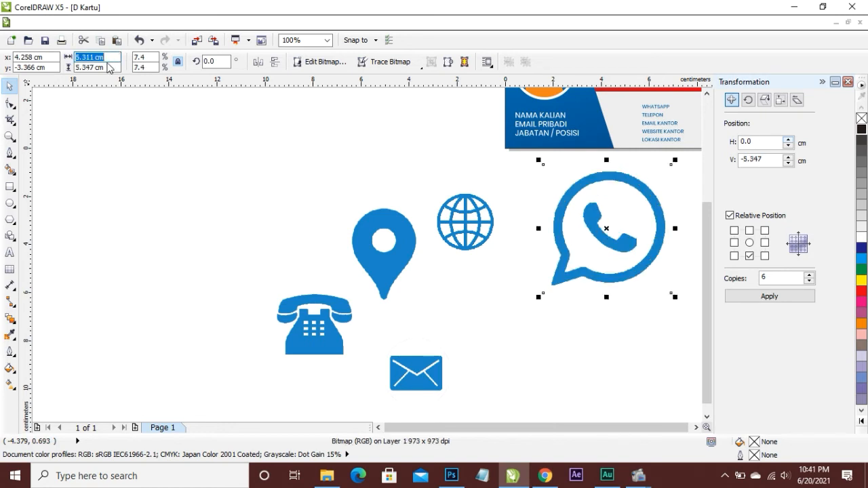
type("2")
key("Return")
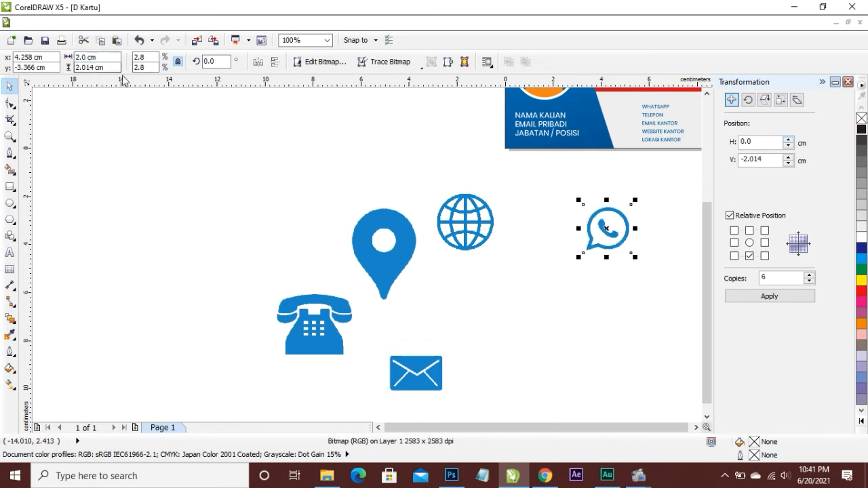
key("ctrl+z")
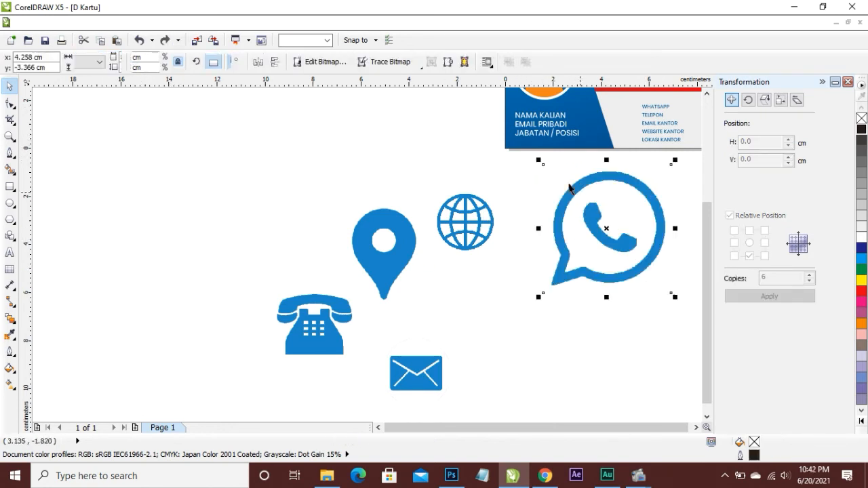
Step: Reduce the WhatsApp icon to about 3.4 cm wide and move it next to the globe icon
left_click_drag(538, 162, 590, 205)
left_click_drag(640, 249, 505, 282)
scroll(341, 264, "down", 3)
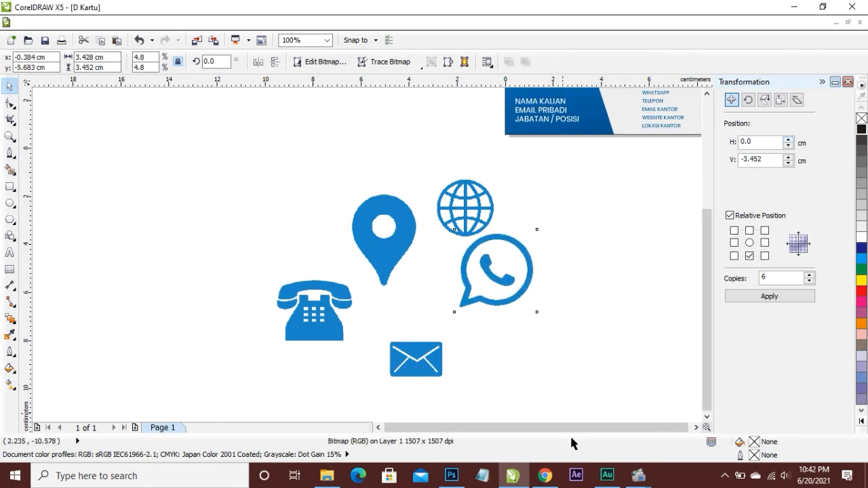
Step: Scale all five icons down together to about 2.4 × 1.9 cm overall and move them to the card's lower edge
left_click_drag(257, 138, 335, 198)
left_click_drag(311, 170, 651, 102)
scroll(658, 101, "down", 1)
key("super")
left_click(716, 93)
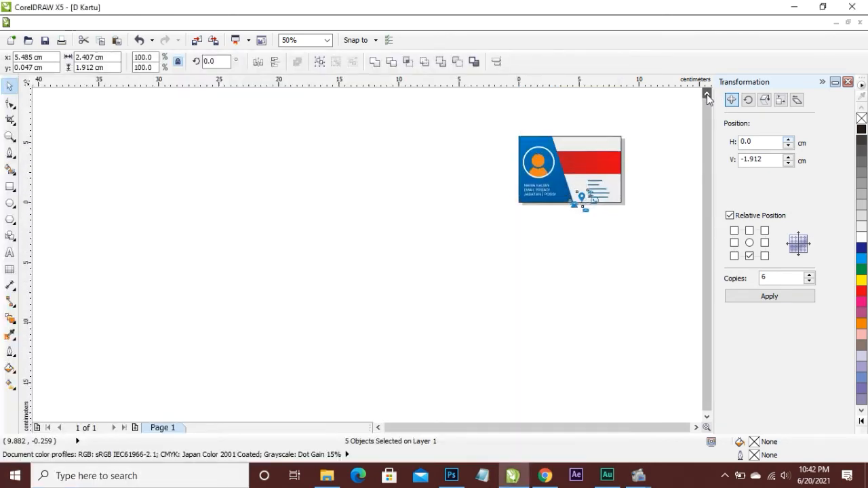
scroll(591, 240, "up", 2)
Step: Place the WhatsApp, telephone, envelope, globe and pin icons each beside its matching line of contact text
left_click_drag(479, 262, 417, 136)
left_click(423, 251)
left_click_drag(385, 260, 414, 155)
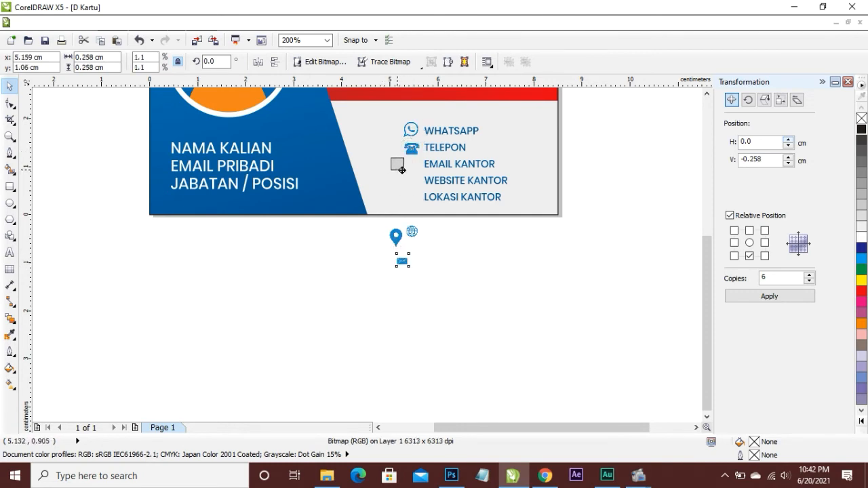
left_click(412, 231)
left_click_drag(402, 261, 420, 179)
left_click_drag(397, 236, 414, 199)
Step: Shrink the WhatsApp icon to about 0.24 cm wide and align it with the WHATSAPP line
key("z")
left_click_drag(392, 118, 439, 209)
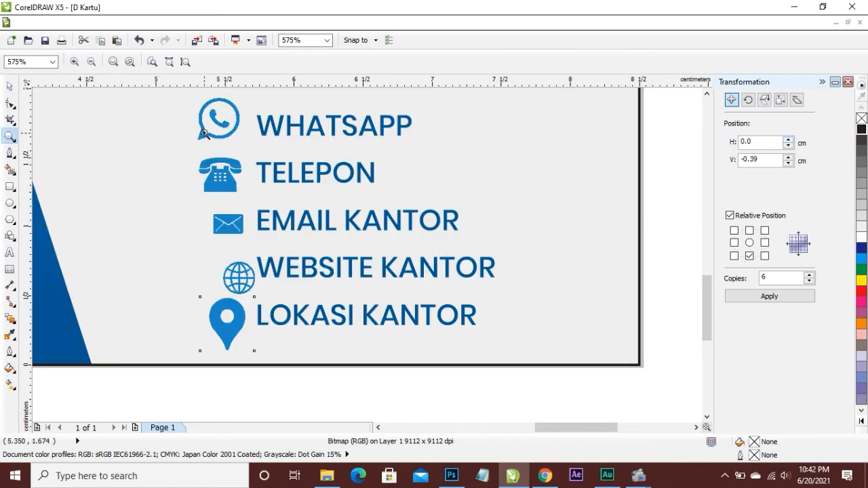
key("space")
left_click(207, 109)
left_click_drag(193, 98, 202, 108)
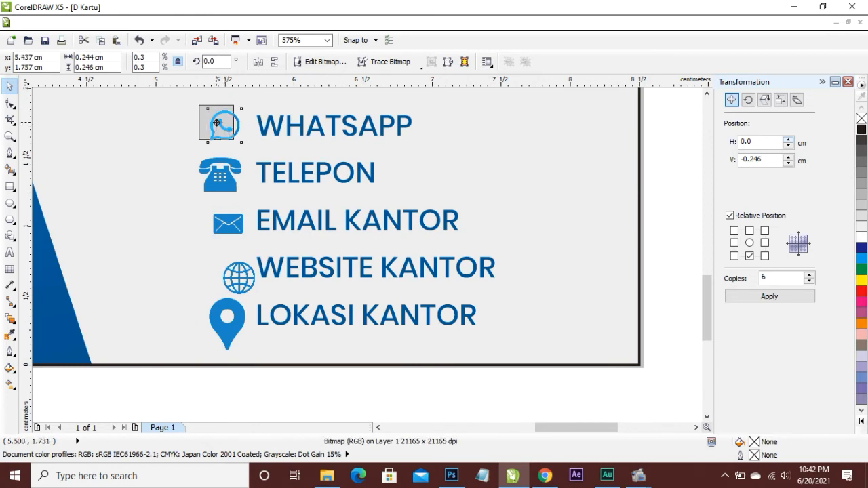
Step: Shrink the telephone icon to about 0.3 cm wide beside TELEPON and shift the envelope icon away from the EMAIL KANTOR text
left_click(238, 181)
left_click_drag(249, 199, 241, 193)
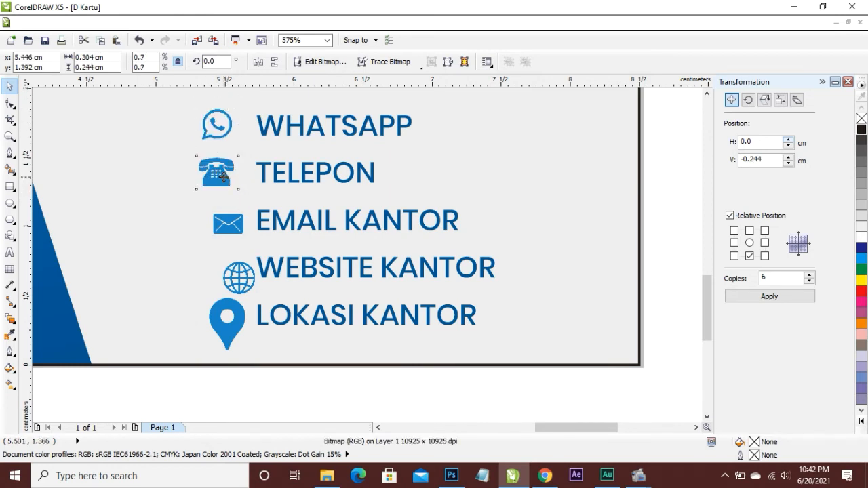
left_click_drag(234, 225, 223, 225)
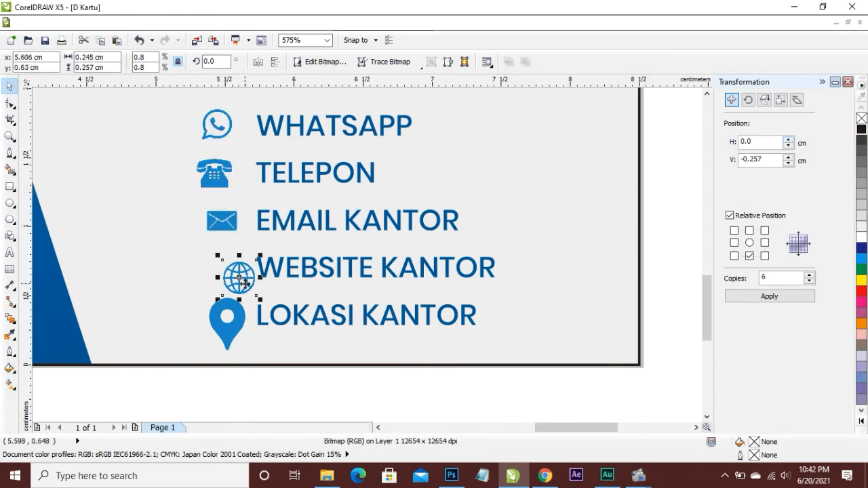
Step: Align the globe icon beside the WEBSITE KANTOR line and shrink the pin icon beside LOKASI KANTOR
left_click_drag(238, 278, 214, 277)
left_click(237, 338)
left_click_drag(254, 351, 225, 331)
left_click(224, 273)
left_click_drag(224, 274, 220, 260)
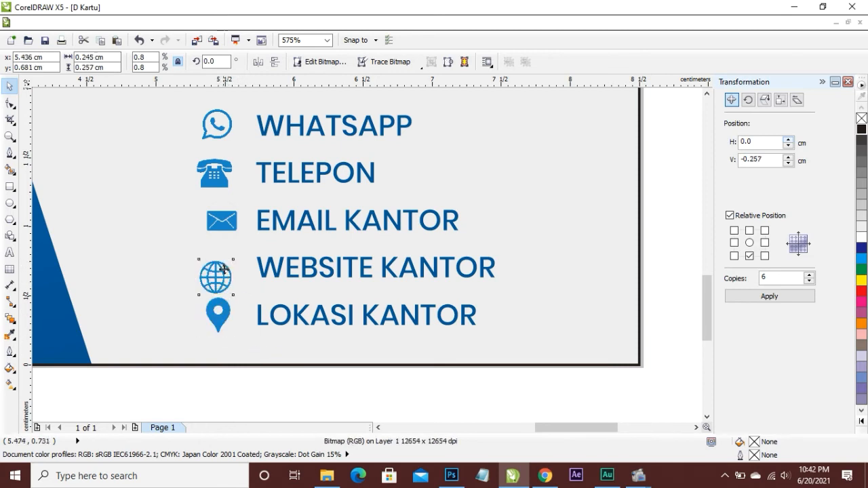
Step: Centre the five contact icons on one vertical axis and nudge the column slightly toward the contact text
left_click(217, 313, "shift")
left_click(221, 220, "shift")
left_click(214, 173, "shift")
left_click(212, 129, "shift")
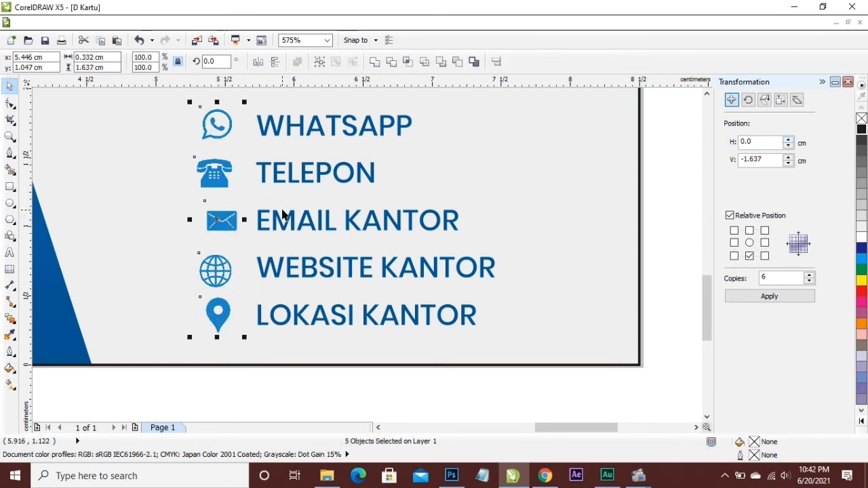
key("c")
key("Right")
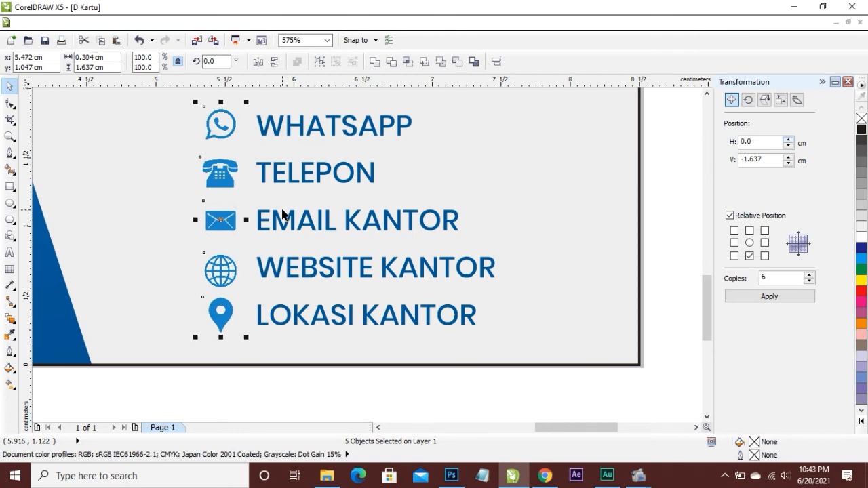
left_click(262, 406)
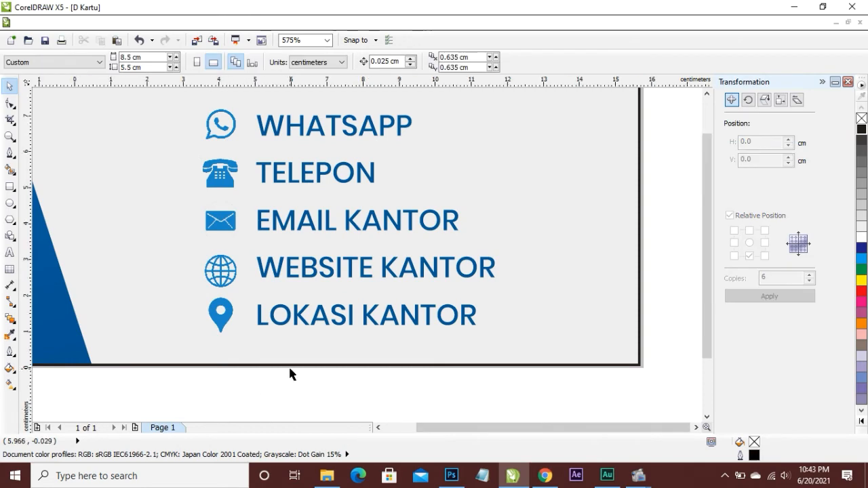
Step: Move the contact text and its five icons together closer to the blue shape's slanted edge
scroll(292, 373, "down", 3)
left_click_drag(368, 391, 250, 296)
scroll(294, 322, "up", 2)
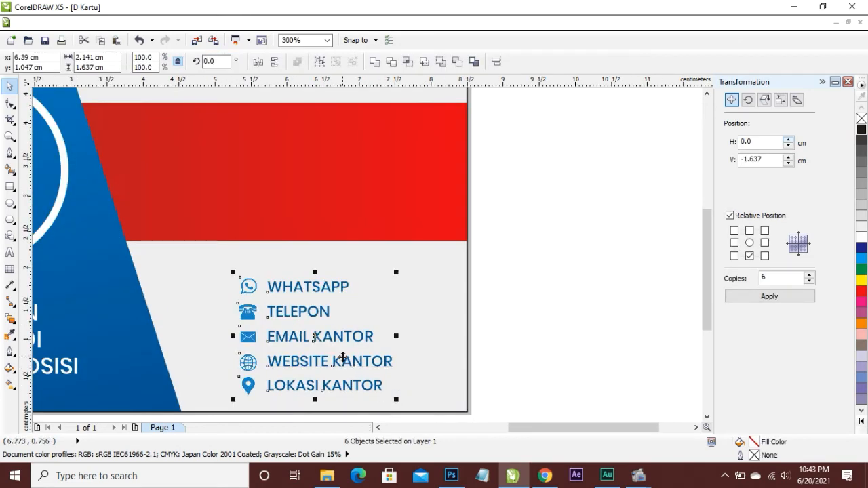
left_click_drag(333, 339, 293, 334)
left_click(533, 281)
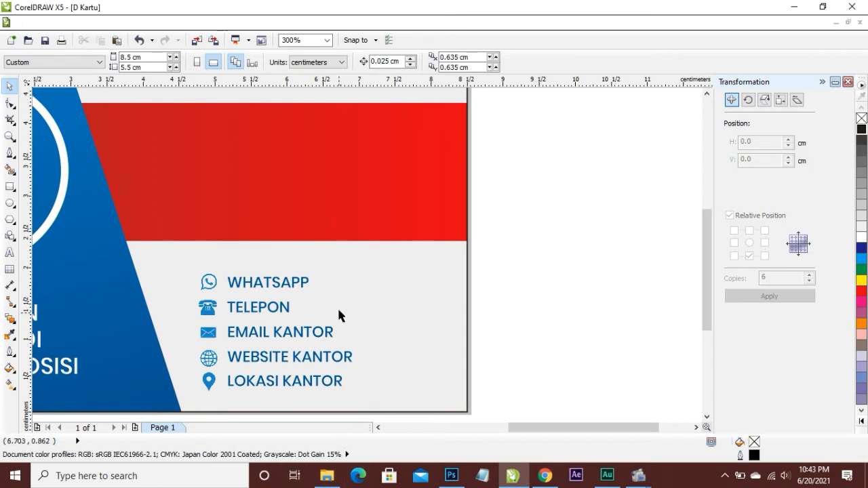
scroll(338, 311, "down", 2)
left_click_drag(259, 286, 259, 285)
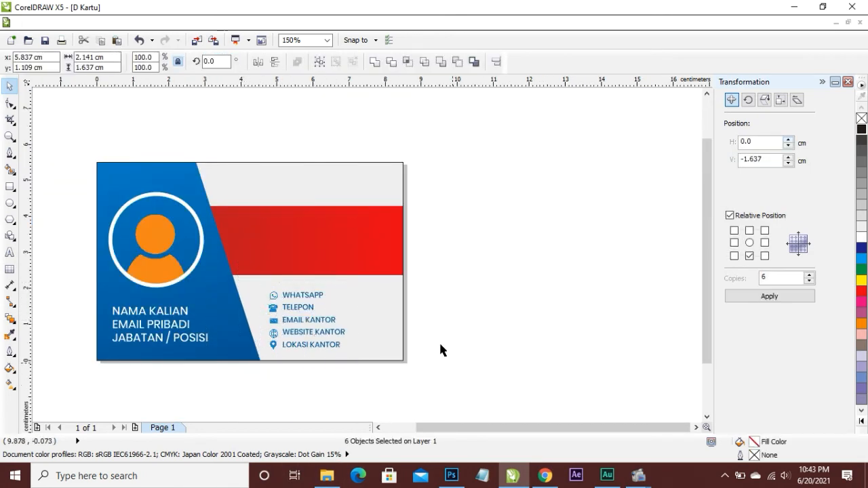
left_click(439, 343)
Step: Add the two-line text "NAMA KANTOR" on the red band
left_click(9, 252)
left_click(248, 226)
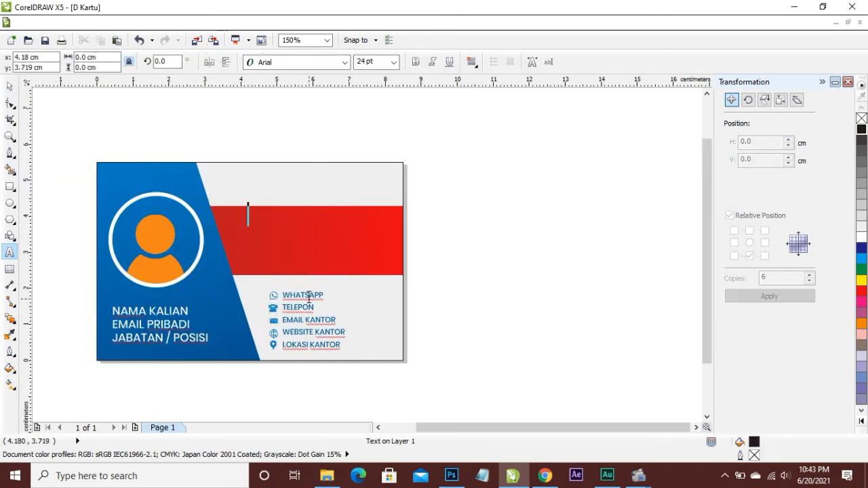
type("NAMA")
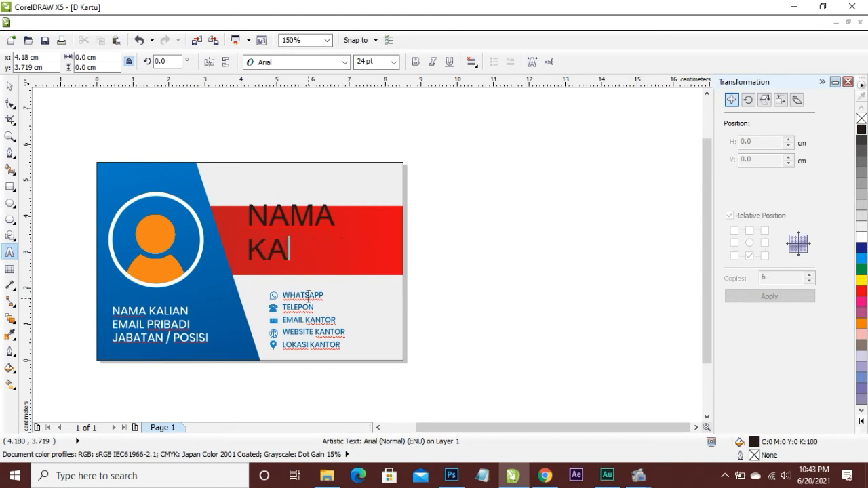
left_click(10, 87)
left_click(310, 231)
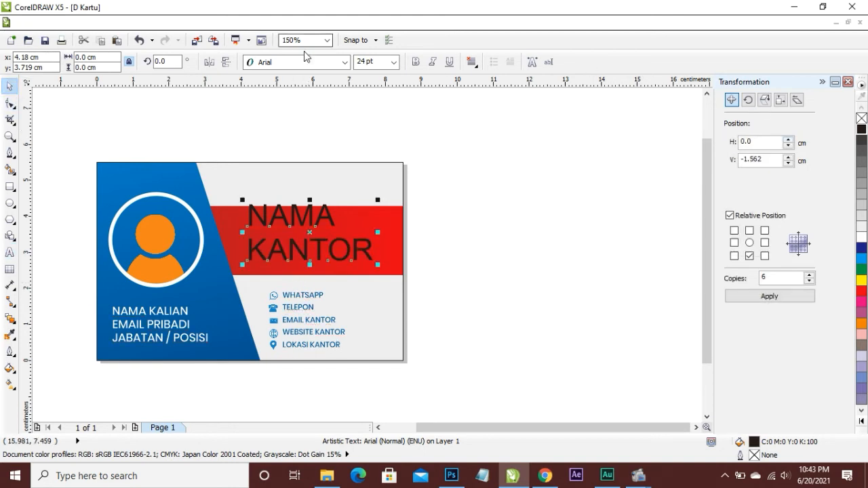
Step: Set the NAMA KANTOR text's font to Tw Cen MT Condensed Extra Bold
left_click(345, 62)
left_click(342, 101)
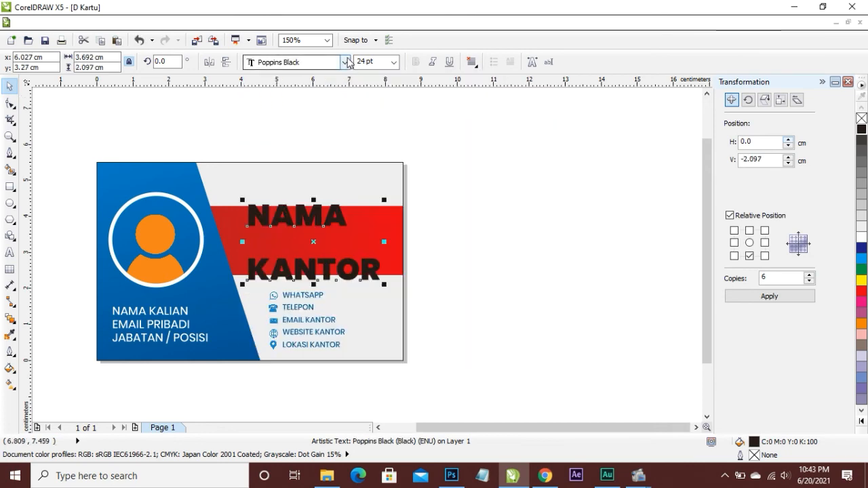
left_click(344, 62)
scroll(343, 331, "down", 10)
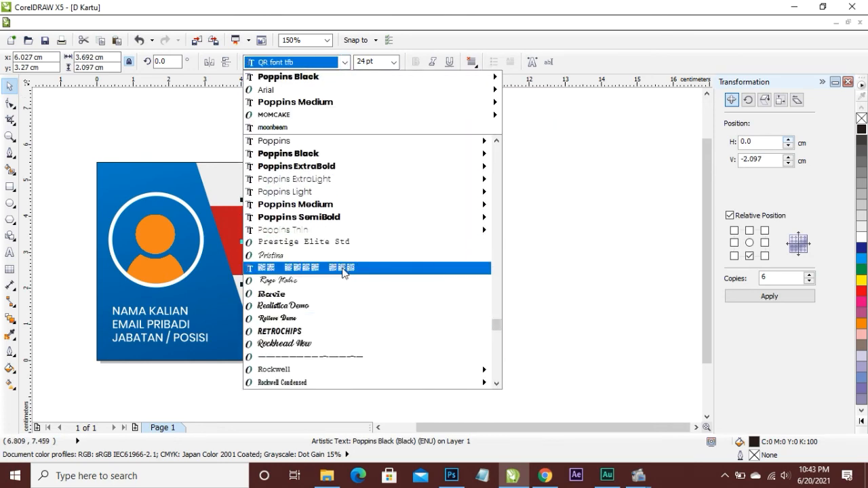
scroll(335, 216, "down", 6)
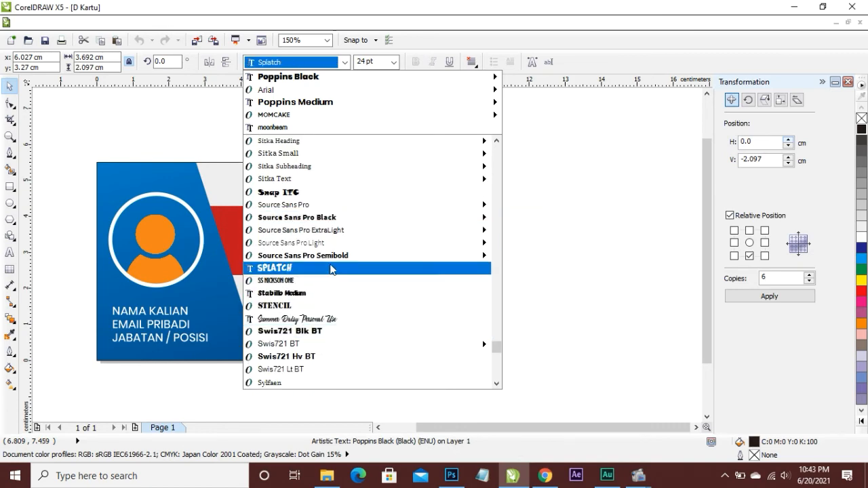
scroll(333, 265, "down", 4)
scroll(339, 209, "down", 10)
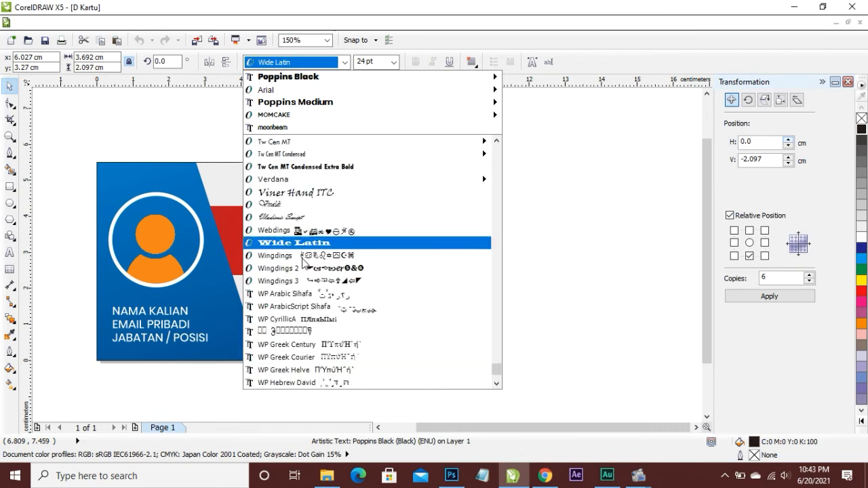
scroll(345, 353, "up", 3)
left_click(325, 141)
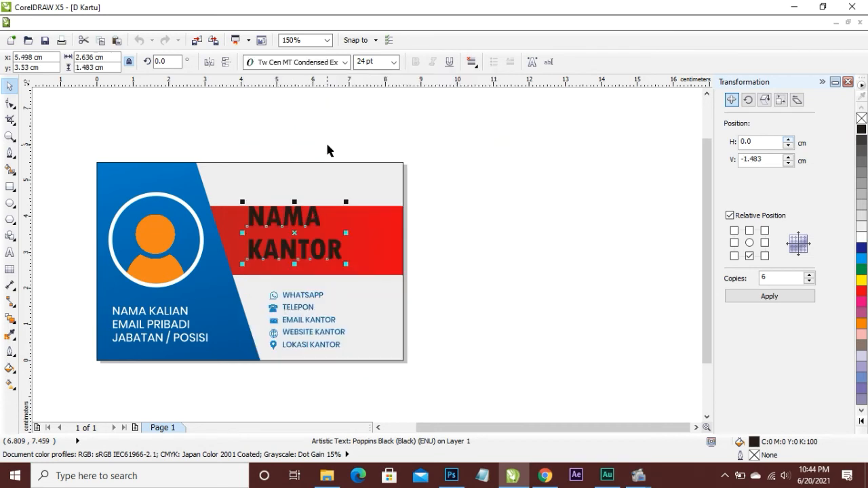
Step: Widen the NAMA KANTOR text to about 3.16 cm and tighten its line spacing to an overall height of about 1.31 cm
left_click_drag(345, 235, 383, 235)
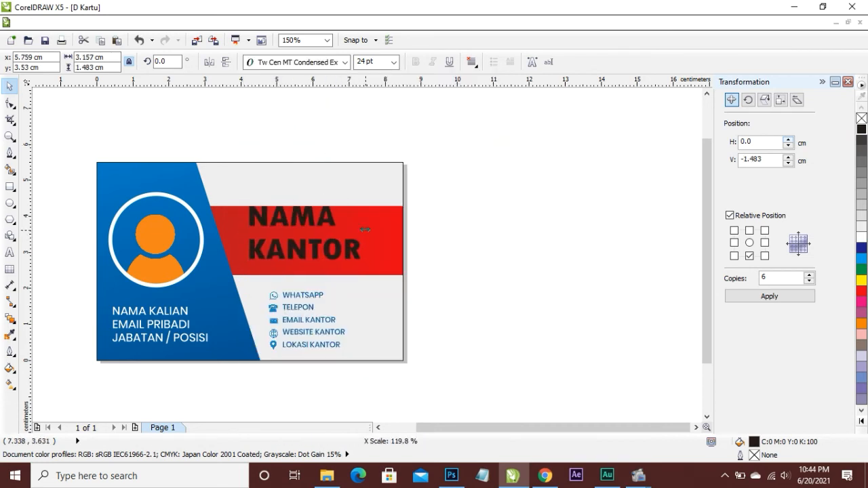
left_click(10, 86)
left_click(15, 107)
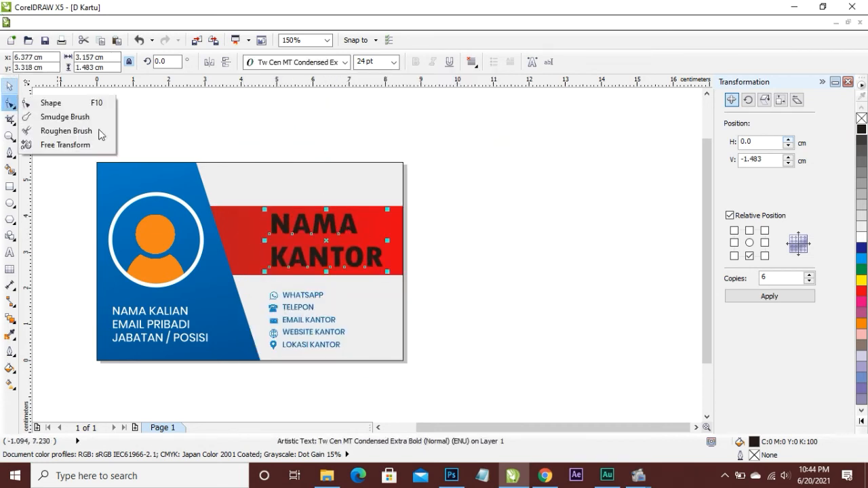
left_click(265, 264)
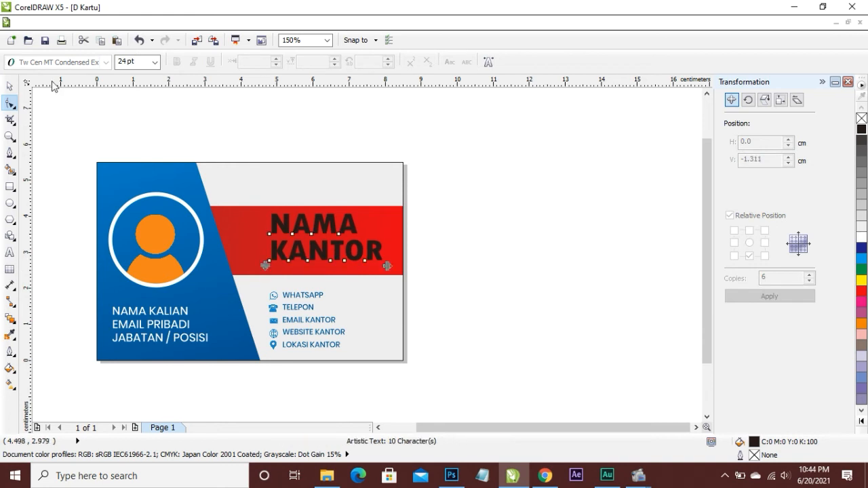
Step: Centre the NAMA KANTOR text vertically within the red band and fill it white
left_click(16, 86)
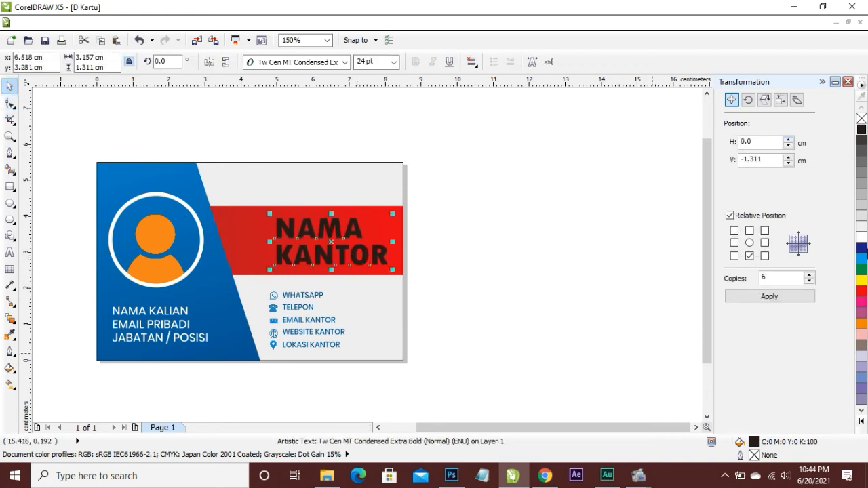
left_click(426, 291)
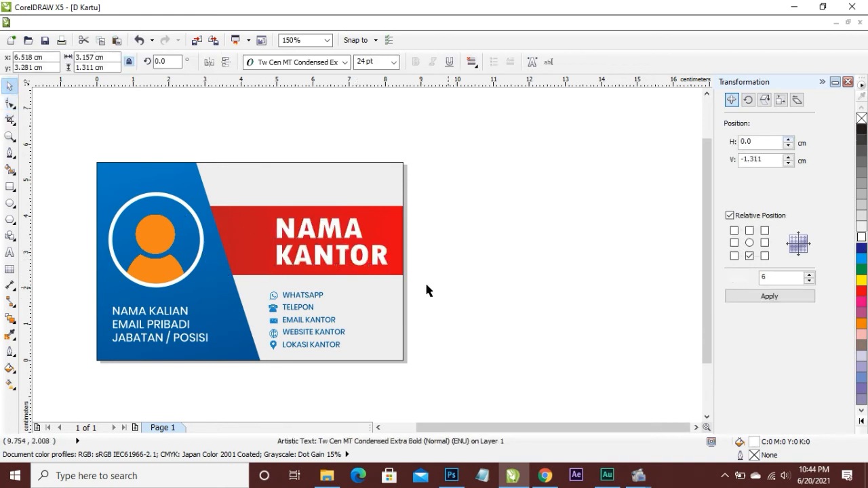
scroll(256, 238, "up", 1)
Step: Import the PS New PNG and qr-code images from the BAHAN folder on drive D into the card drawing
left_click(327, 475)
left_click(601, 200)
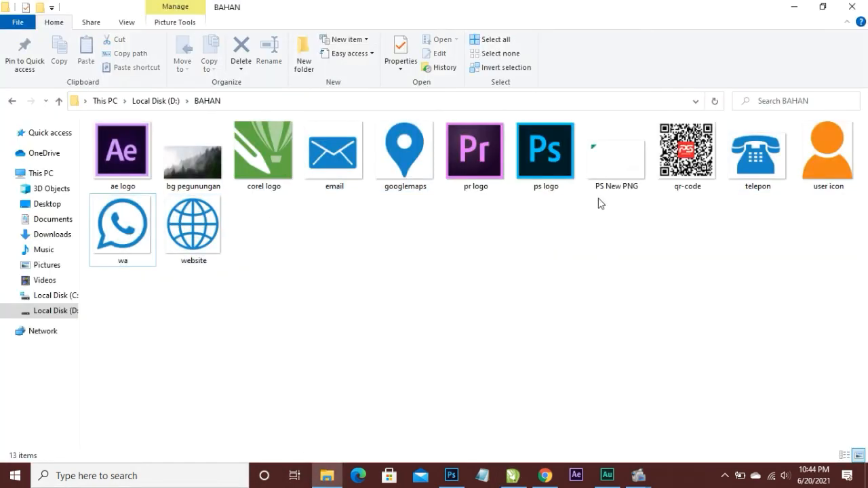
left_click(628, 178)
left_click(685, 163, "ctrl")
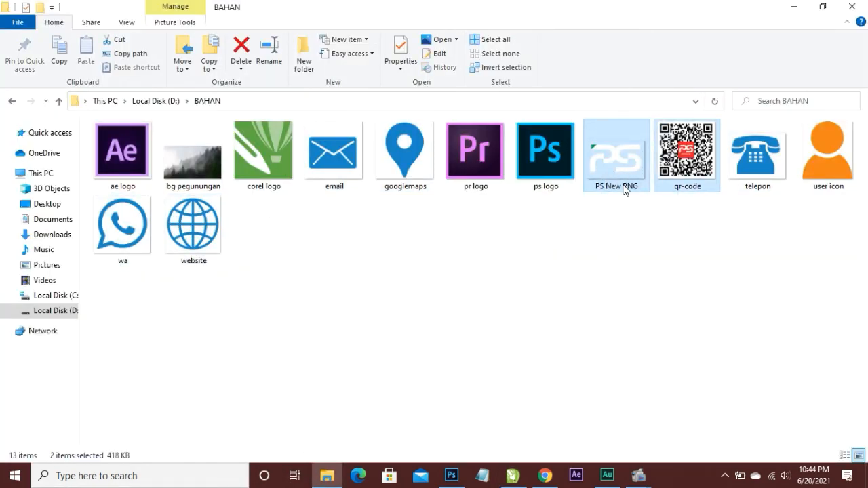
left_click_drag(624, 190, 292, 290)
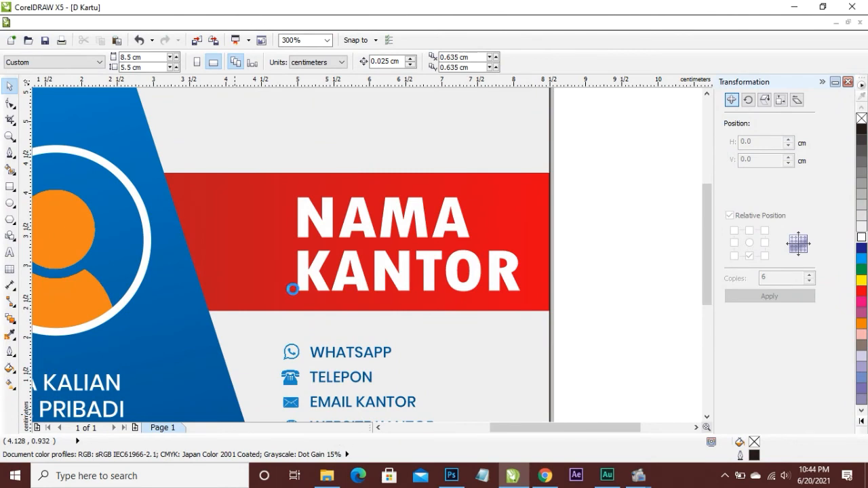
Step: Shrink the QR code to about 14.1 cm square and move it beside the card
scroll(290, 287, "down", 5)
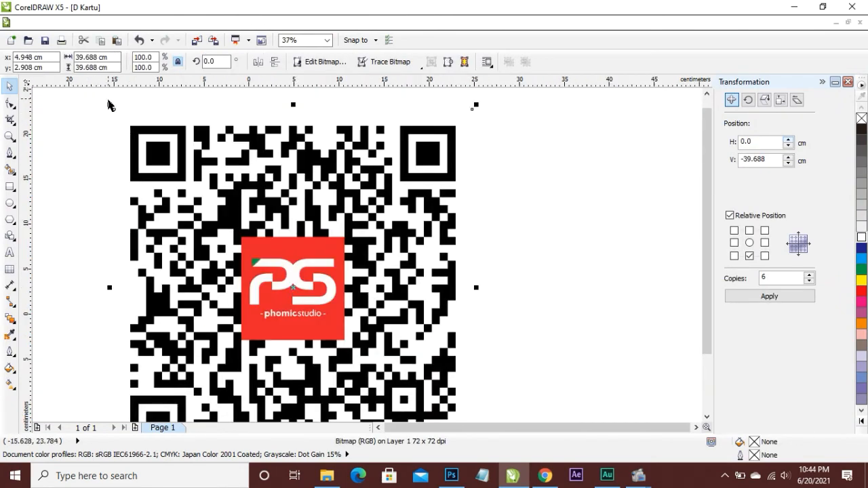
left_click_drag(109, 104, 345, 340)
left_click_drag(452, 390, 480, 246)
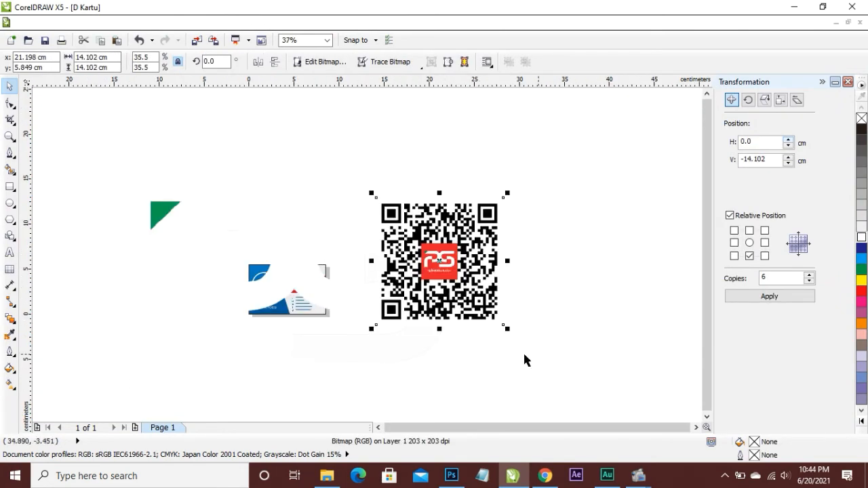
Step: Shrink the PS logo, scale it down together with the QR code to about 1.56 × 1.46 cm overall, and move both onto the card
left_click(180, 170)
left_click_drag(126, 136, 318, 266)
left_click(409, 246, "shift")
left_click_drag(509, 194, 334, 355)
left_click_drag(312, 318, 308, 298)
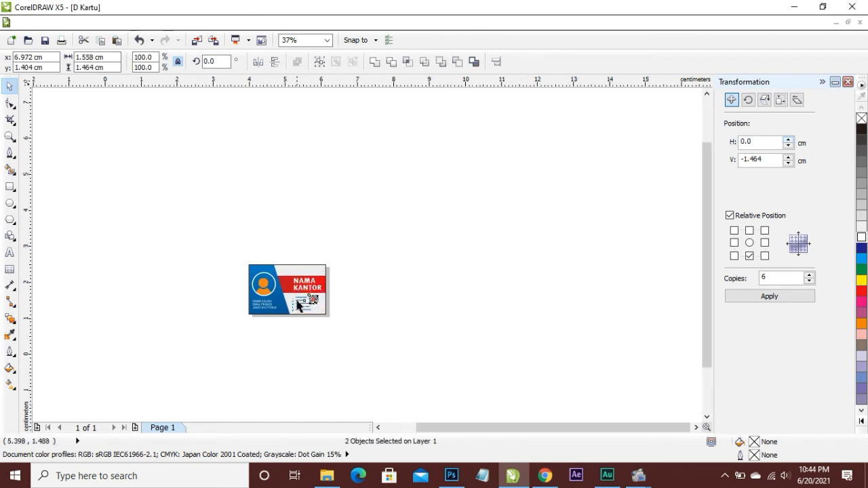
Step: Set the QR code outside the card's edge and place the PS logo, enlarged to about 1.55 cm wide, beside NAMA KANTOR
scroll(298, 300, "up", 3)
left_click(431, 293)
left_click_drag(277, 165, 613, 363)
left_click_drag(427, 329, 234, 166)
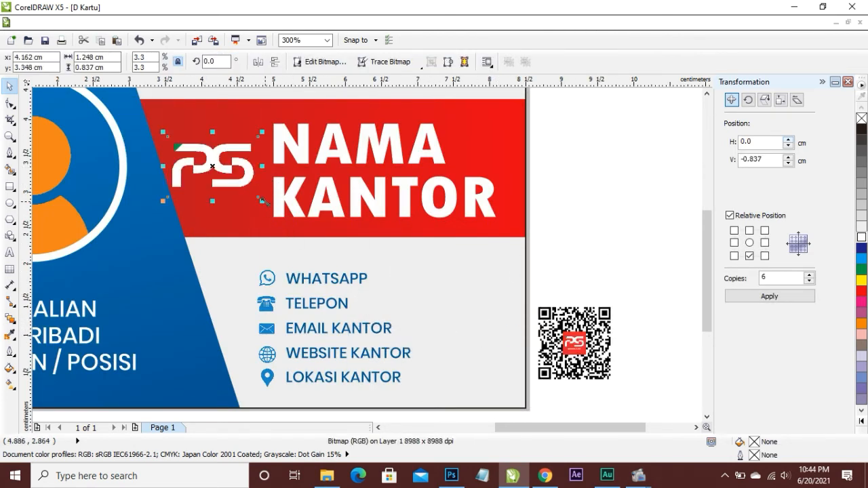
left_click_drag(261, 200, 273, 208)
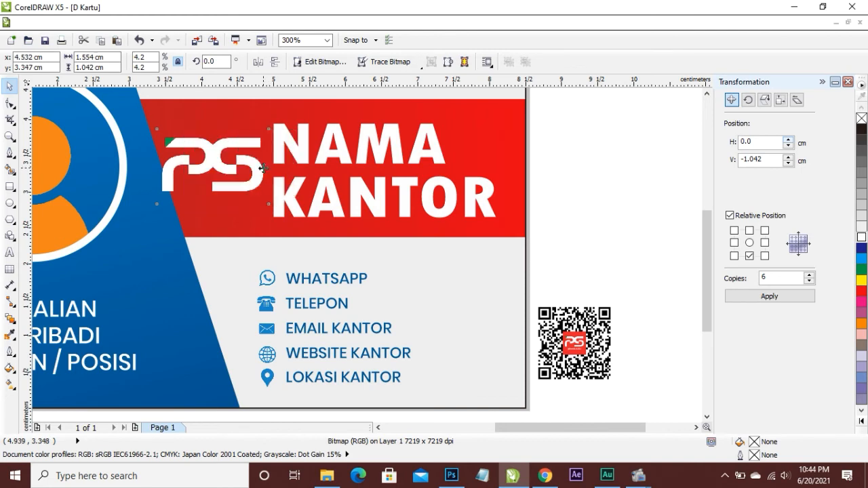
Step: Shift the PS logo and the NAMA KANTOR text right within the red band
left_click_drag(263, 167, 291, 168)
left_click(325, 153)
left_click_drag(339, 147, 367, 149)
scroll(318, 231, "down", 2)
scroll(318, 230, "up", 2)
scroll(318, 231, "down", 2)
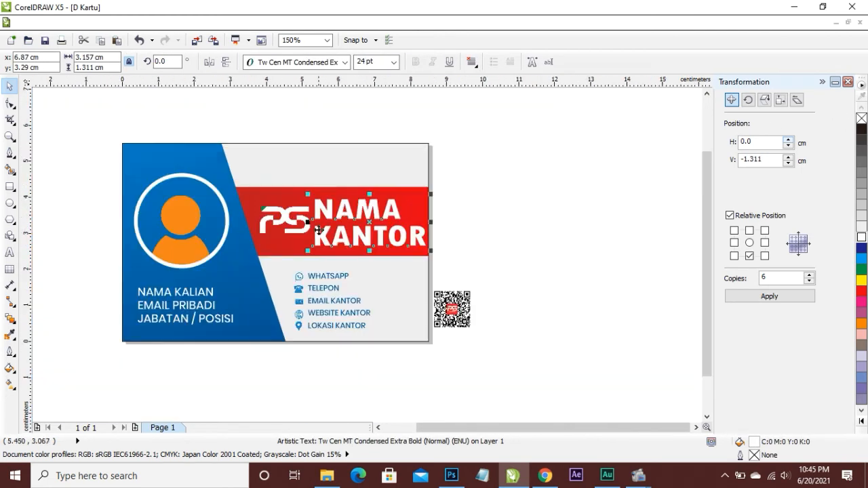
Step: Move the PS logo to the blue shape's upper corner at about 1.28 × 0.86 cm and shift NAMA KANTOR back toward the red band's middle
left_click_drag(286, 218, 166, 170)
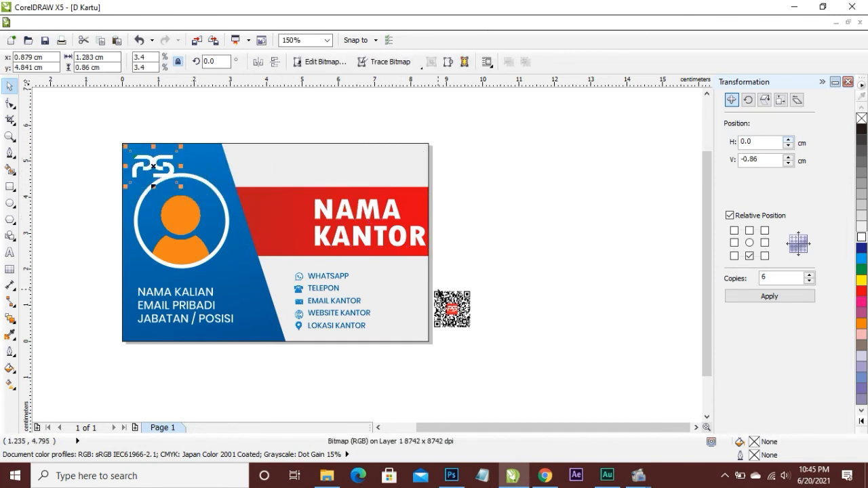
left_click(345, 212)
key("Delete")
left_click_drag(345, 213, 301, 215)
key("Escape")
Step: Shrink the PS logo slightly and move it closer to the card's corner, clear of the white ring
scroll(155, 217, "up", 4)
left_click(230, 258)
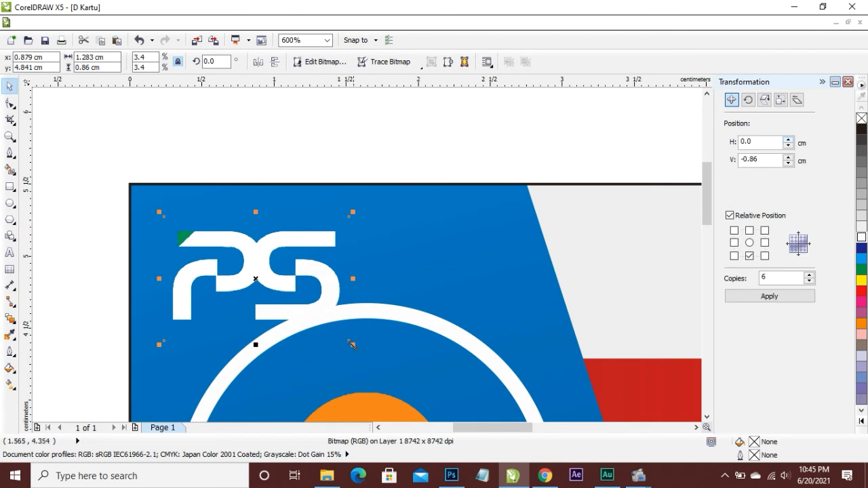
left_click_drag(250, 247, 230, 230)
key("Escape")
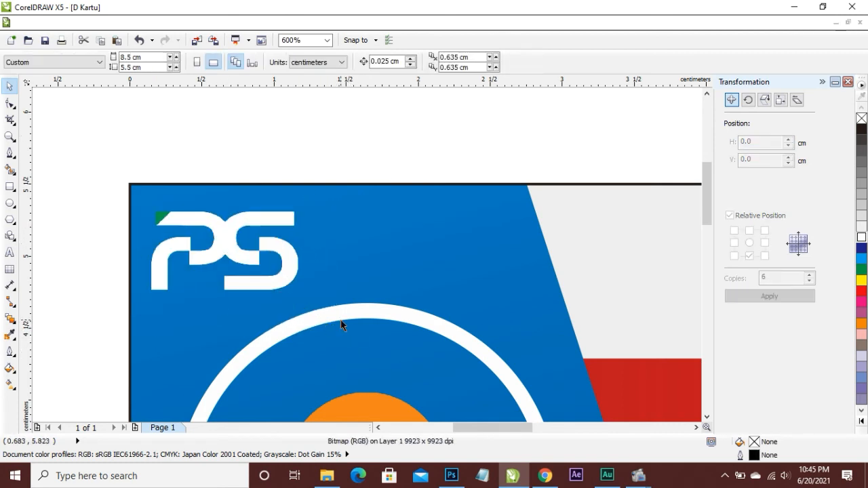
Step: Place the QR code on the card beside the contact lines and enlarge it to about 1.22 cm square
scroll(278, 310, "down", 5)
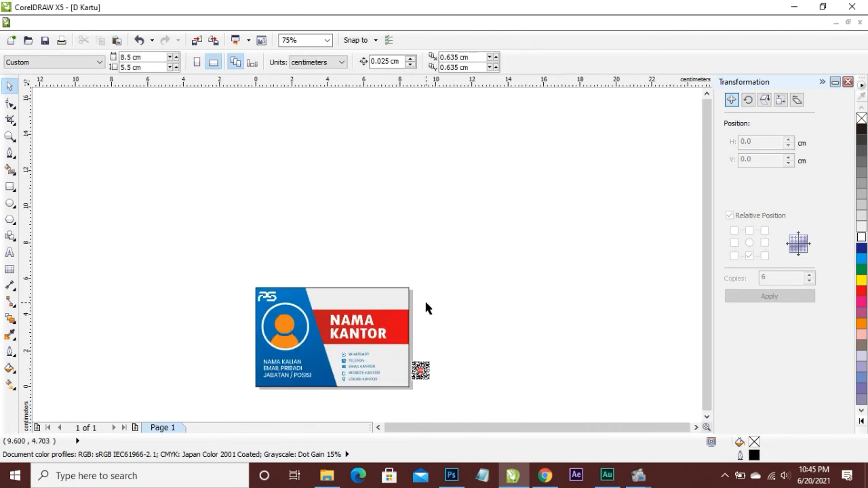
key("z")
left_click_drag(258, 244, 434, 378)
key("space")
left_click(547, 293)
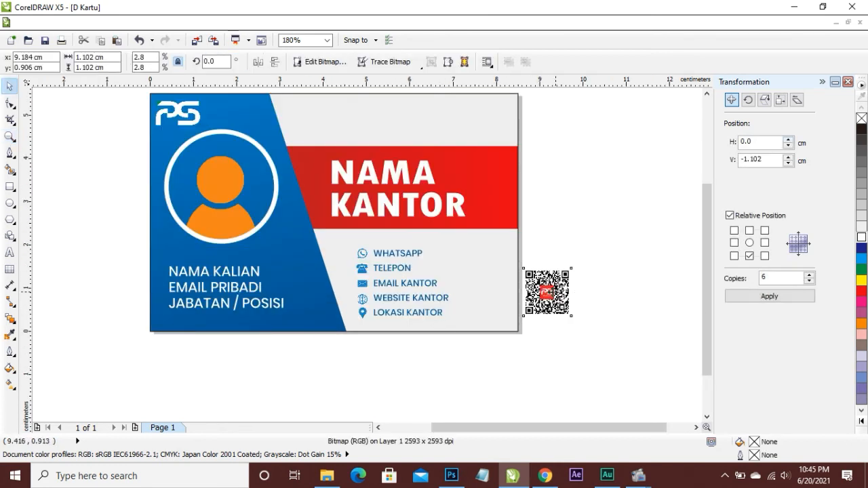
left_click_drag(557, 291, 484, 277)
mouse_move(506, 311)
left_mouse_down()
mouse_move(516, 322)
mouse_move(509, 314)
left_mouse_up()
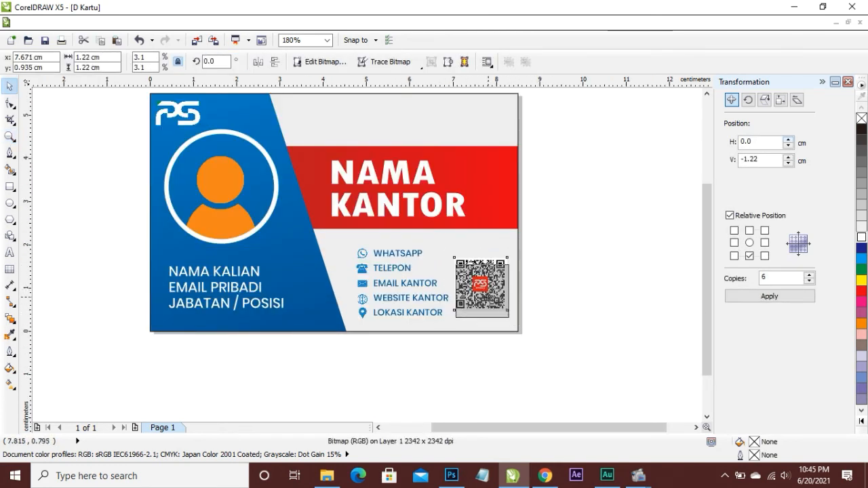
Step: Nudge the QR code slightly upward so it sits vertically centred beside the five contact lines
left_click(558, 333)
scroll(475, 284, "up", 2)
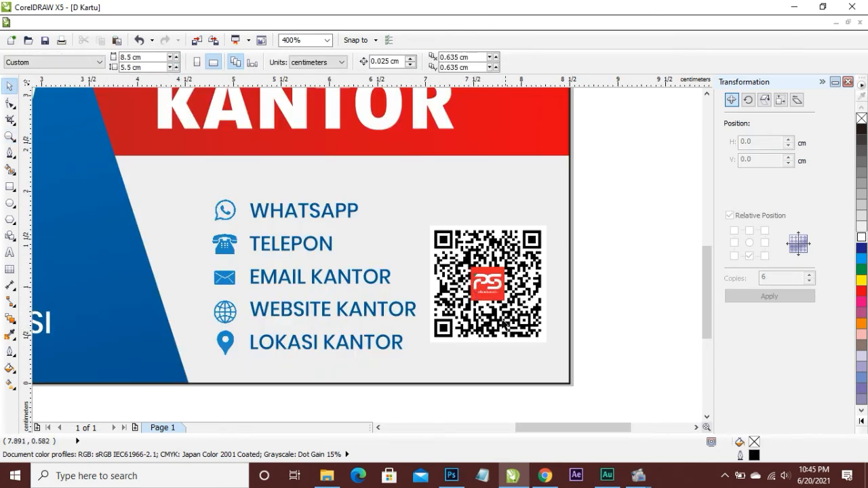
scroll(493, 314, "up", 1)
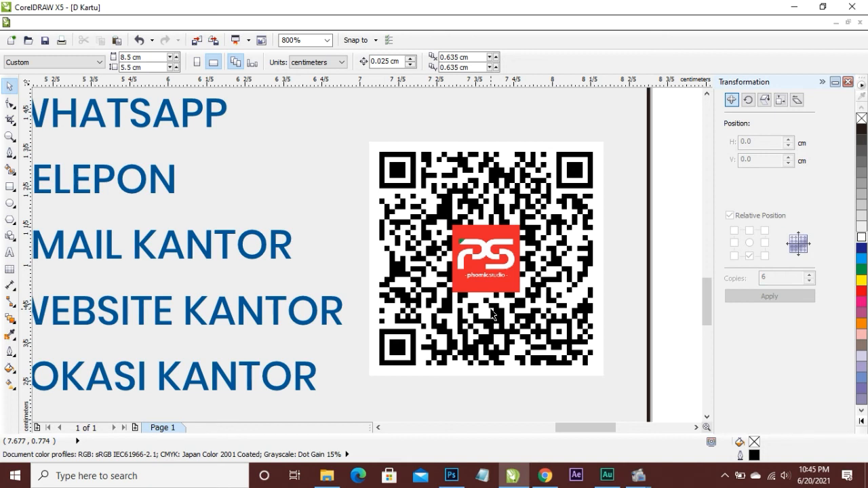
left_click(484, 242)
scroll(483, 242, "down", 2)
left_click(478, 260)
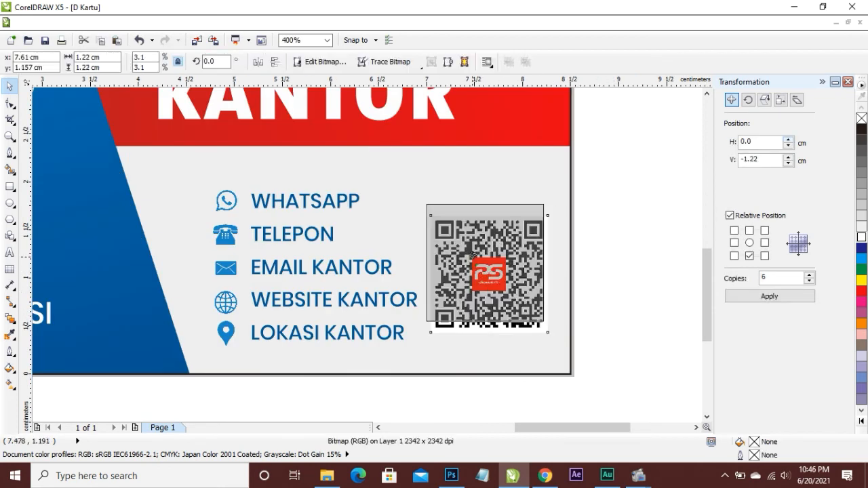
key("Escape")
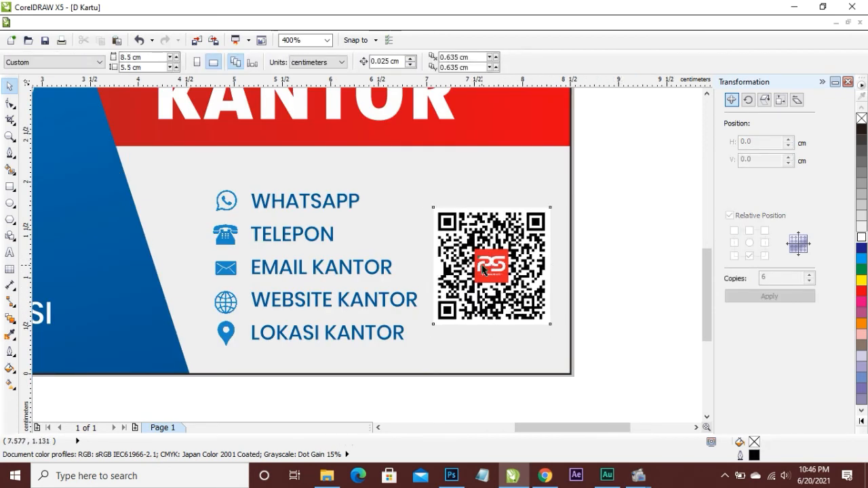
left_click(484, 269)
key("Escape")
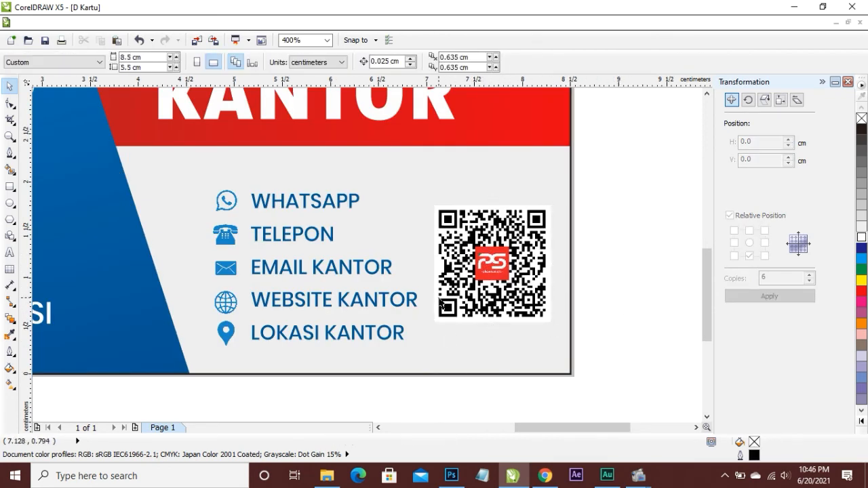
scroll(440, 305, "down", 2)
scroll(434, 226, "up", 1)
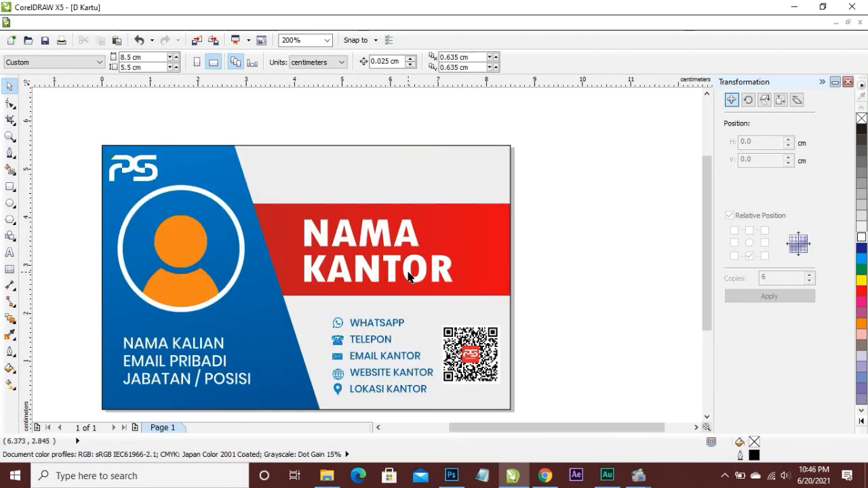
Step: Try the New York Line font on the NAMA KANTOR text
left_click(410, 250)
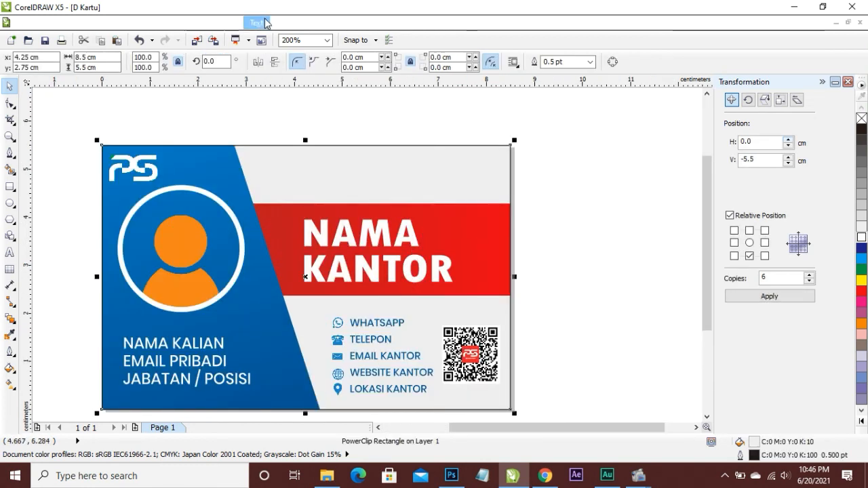
left_click(357, 232)
left_click(345, 63)
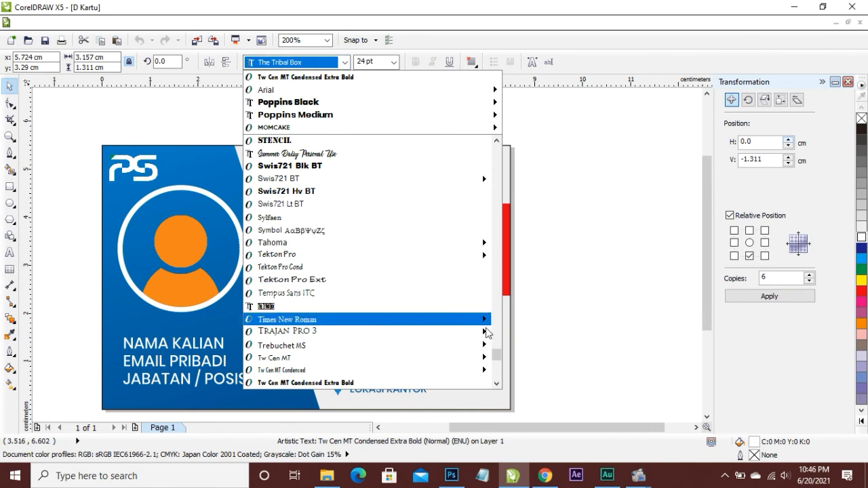
scroll(315, 244, "up", 10)
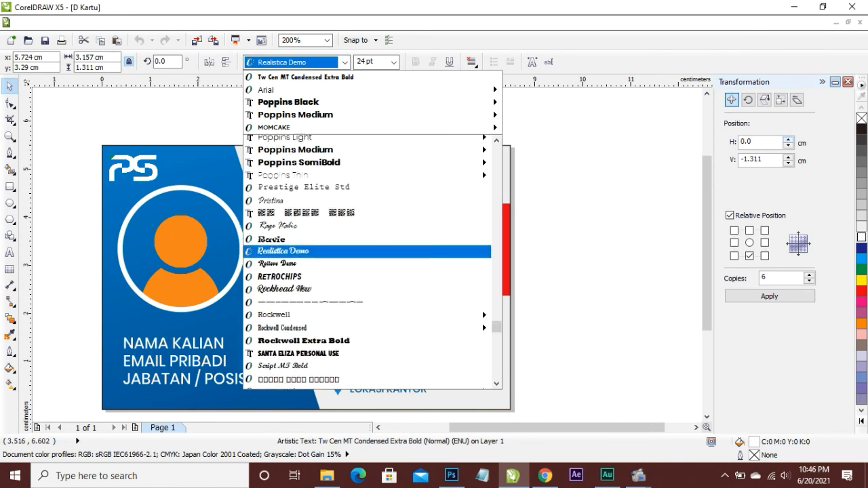
mouse_move(311, 211)
left_click(318, 230)
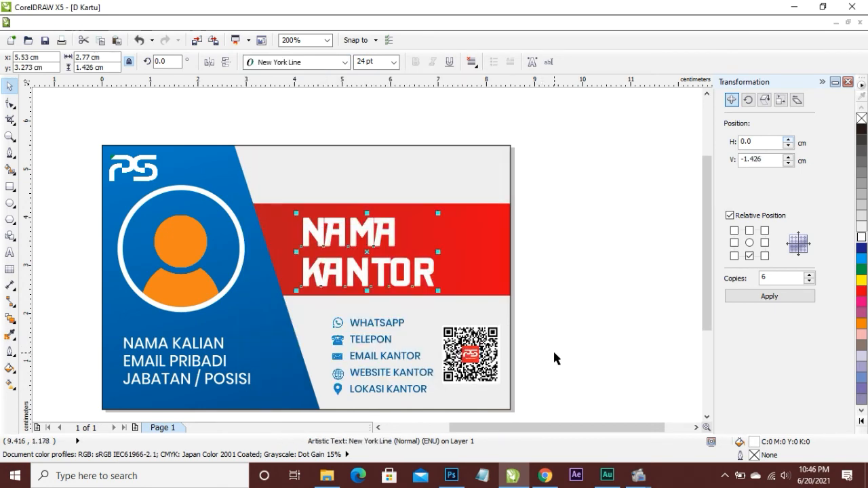
key("ctrl+z")
left_click(561, 276)
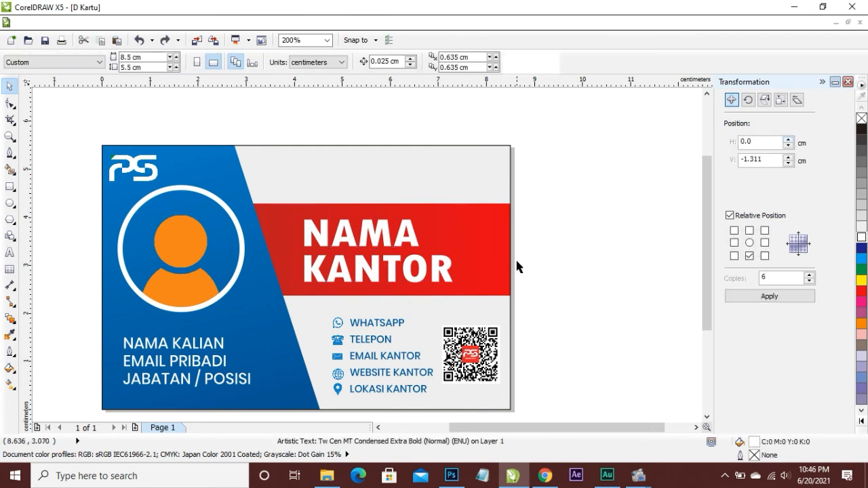
Step: Fill the card's background rectangle with a two-colour linear light grey gradient at an angle of -106.8°
left_click(396, 163)
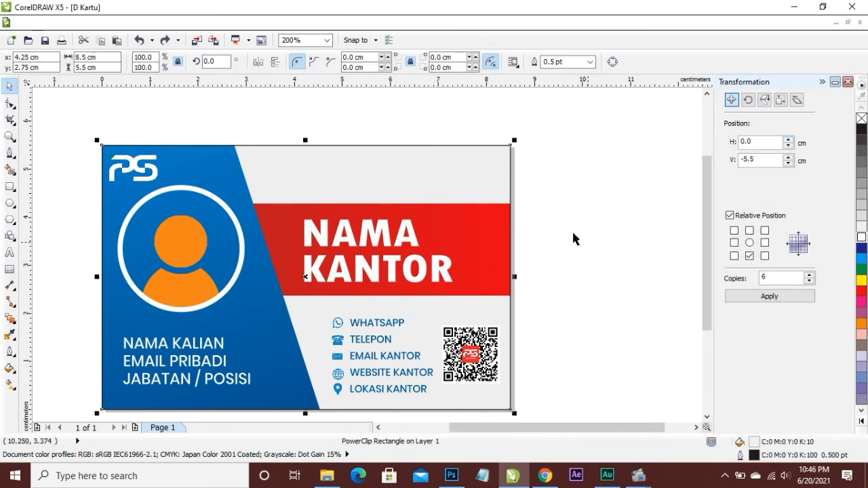
right_click(470, 179)
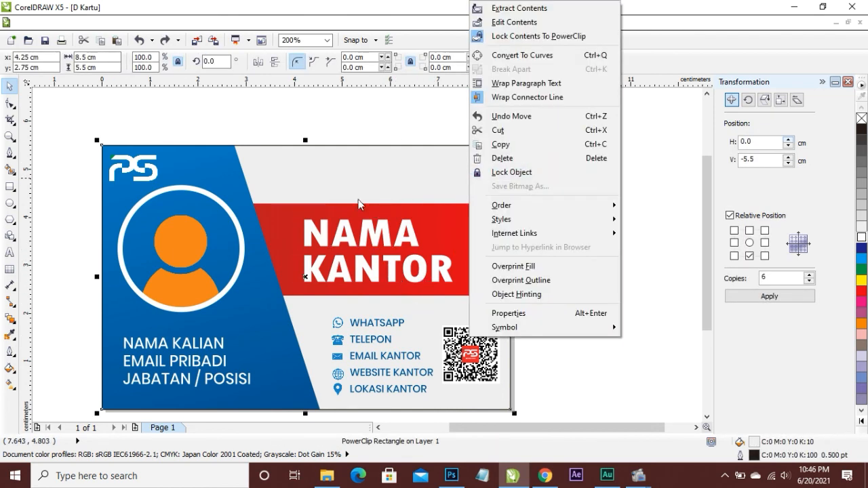
left_click(10, 368)
left_click(68, 290)
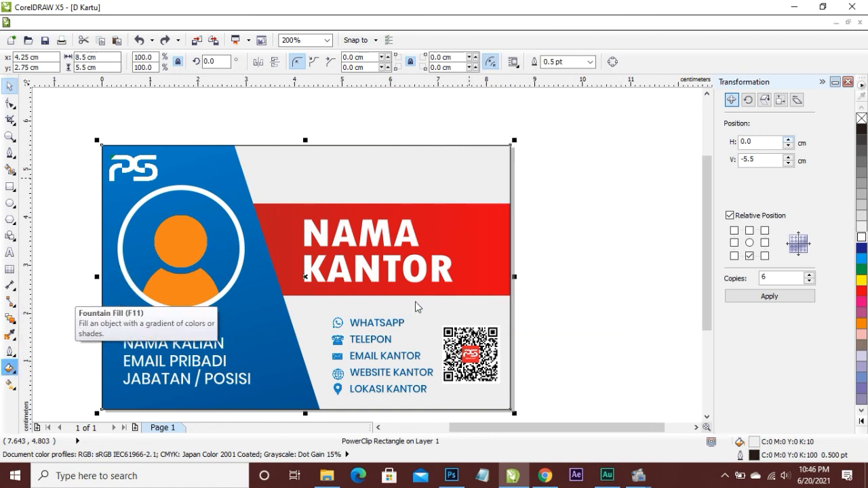
left_click(365, 263)
left_click(378, 277)
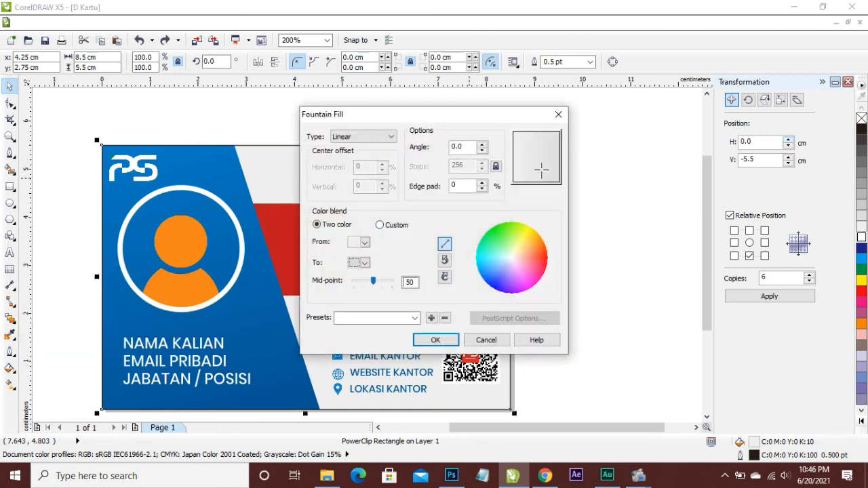
left_click_drag(540, 167, 526, 192)
left_click(436, 339)
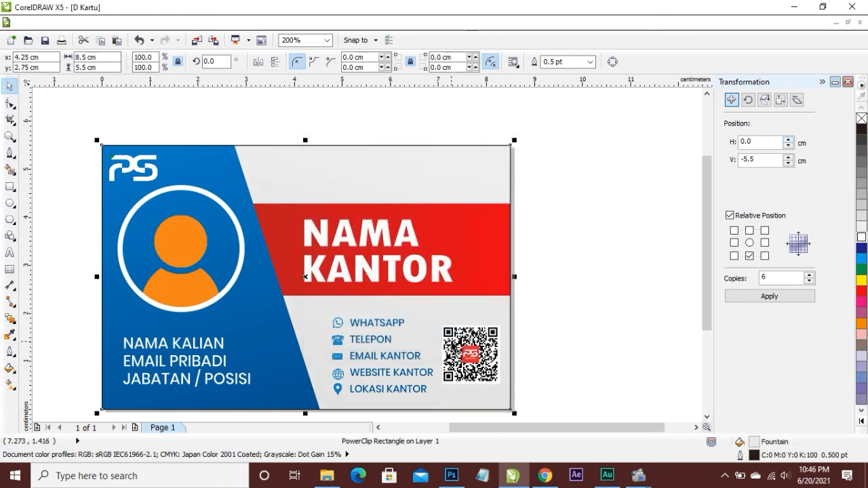
Step: Change the end colour of the card background's gradient to a darker grey
left_click(10, 368)
left_click(61, 289)
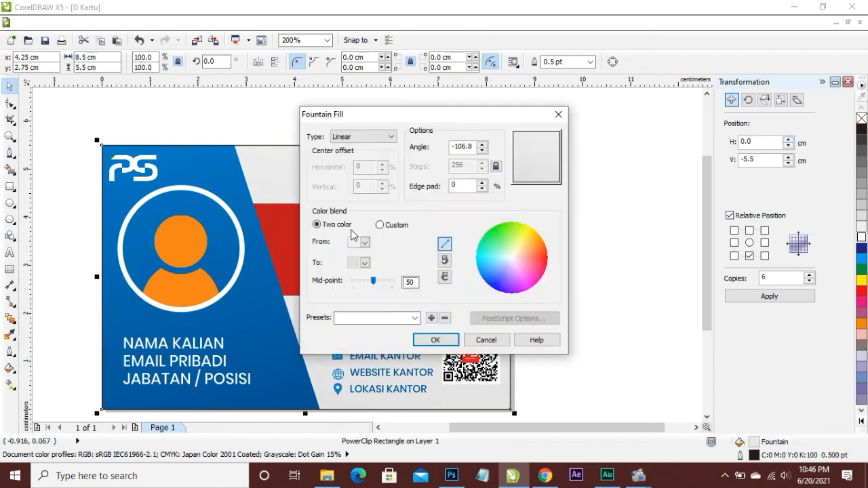
left_click(364, 262)
left_click(370, 278)
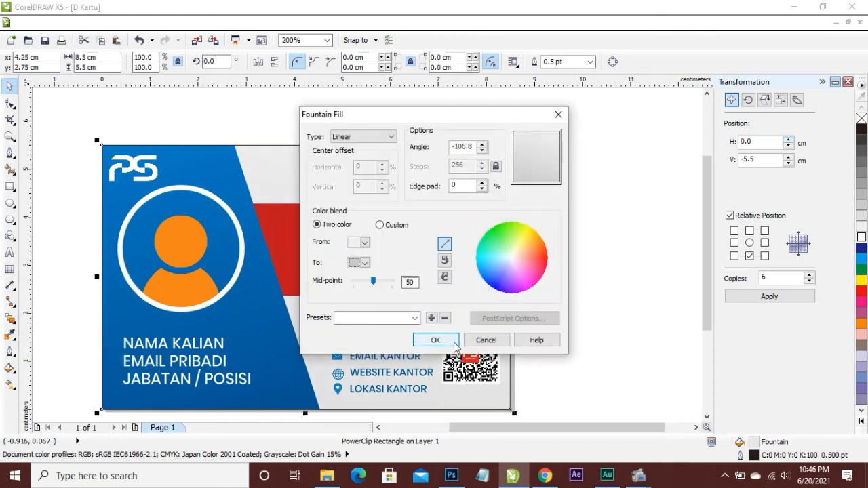
left_click(436, 340)
left_click(551, 387)
scroll(432, 334, "down", 1)
key("z")
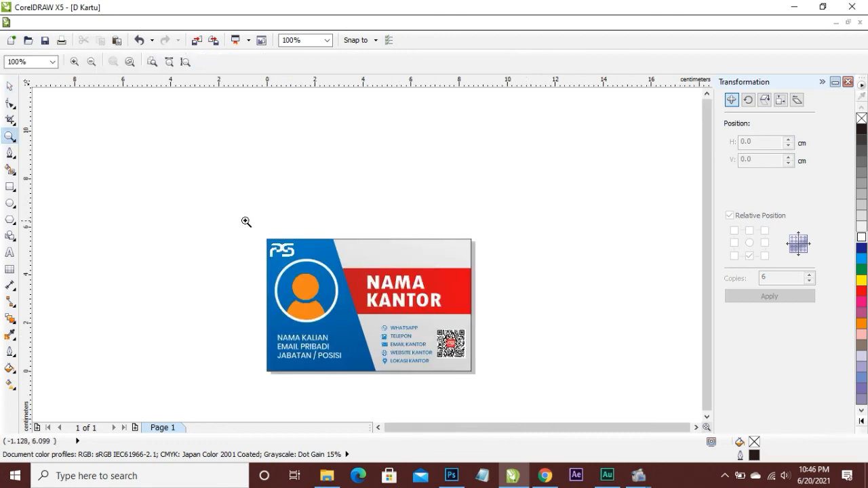
left_click_drag(470, 402, 467, 397)
key("space")
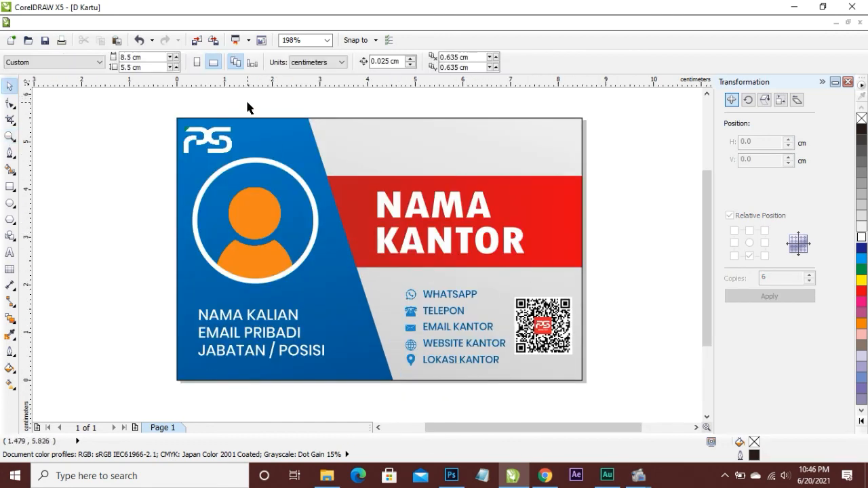
Step: Open the card's PowerClip contents for editing and rotate the blue gradient shape to 16°
left_click(268, 196)
right_click(268, 197)
left_click(305, 23)
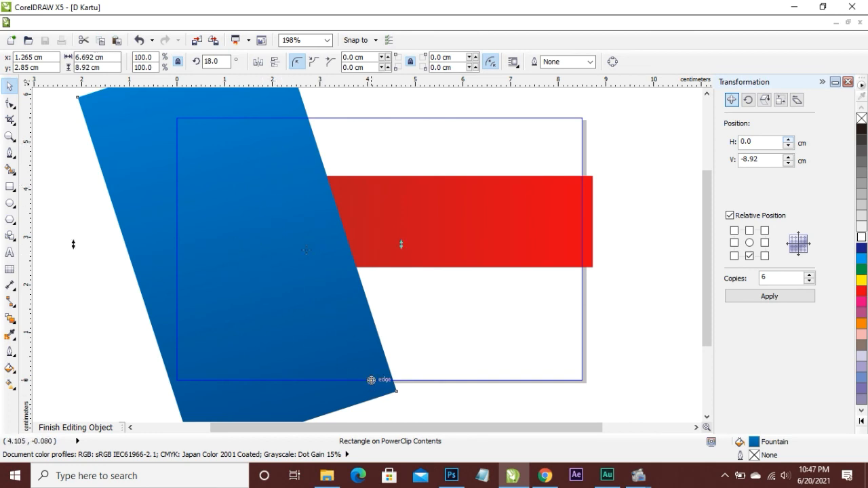
scroll(306, 258, "down", 1)
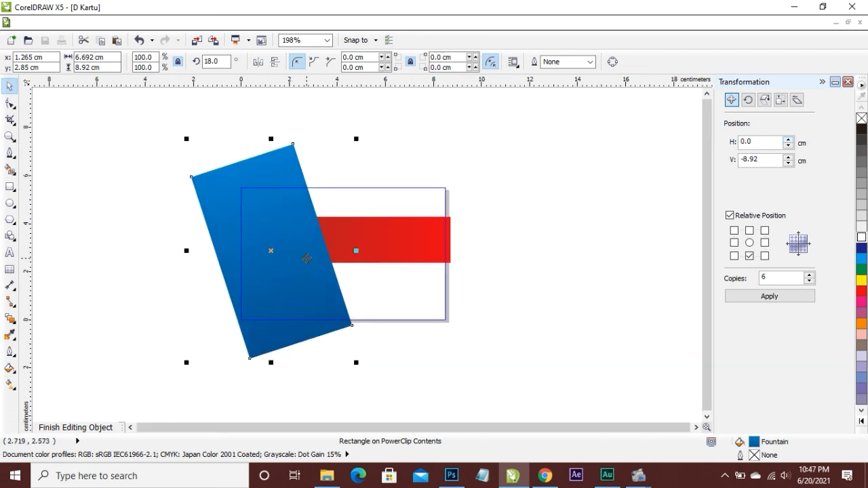
left_click_drag(365, 145, 360, 140)
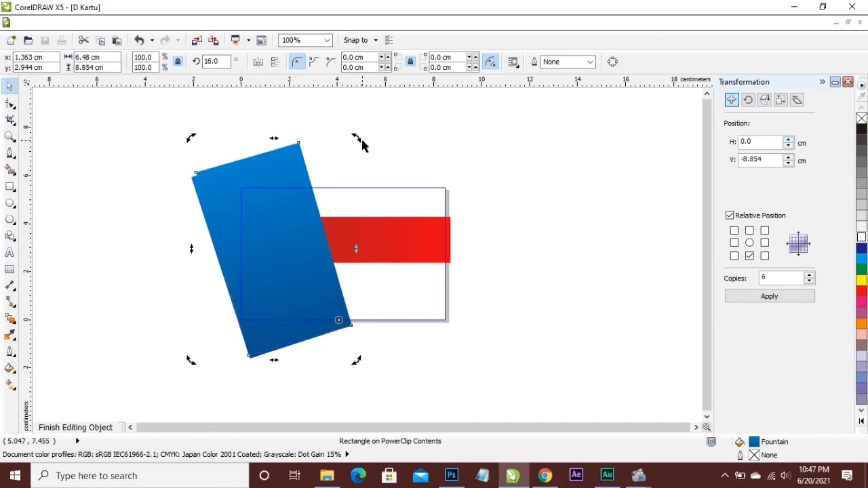